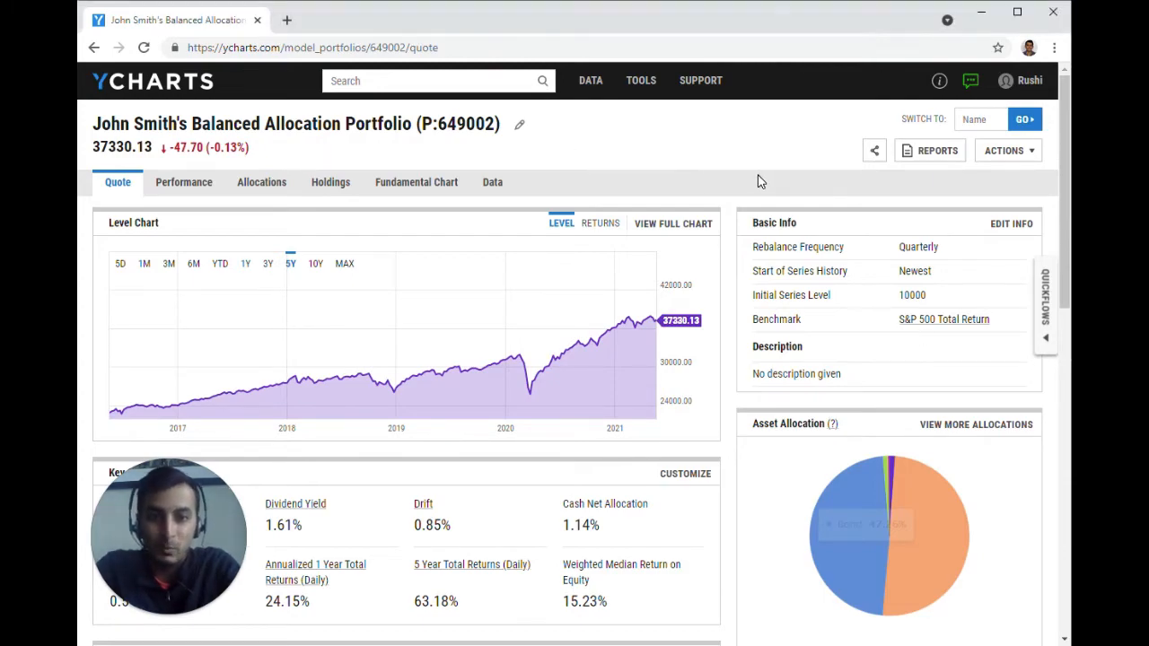
# Run the Basic Info Breakdown quickflow on the client's Balanced Allocation Portfolio to compare its holdings
pyautogui.scroll(-5, 758, 182)
pyautogui.scroll(5, 758, 183)
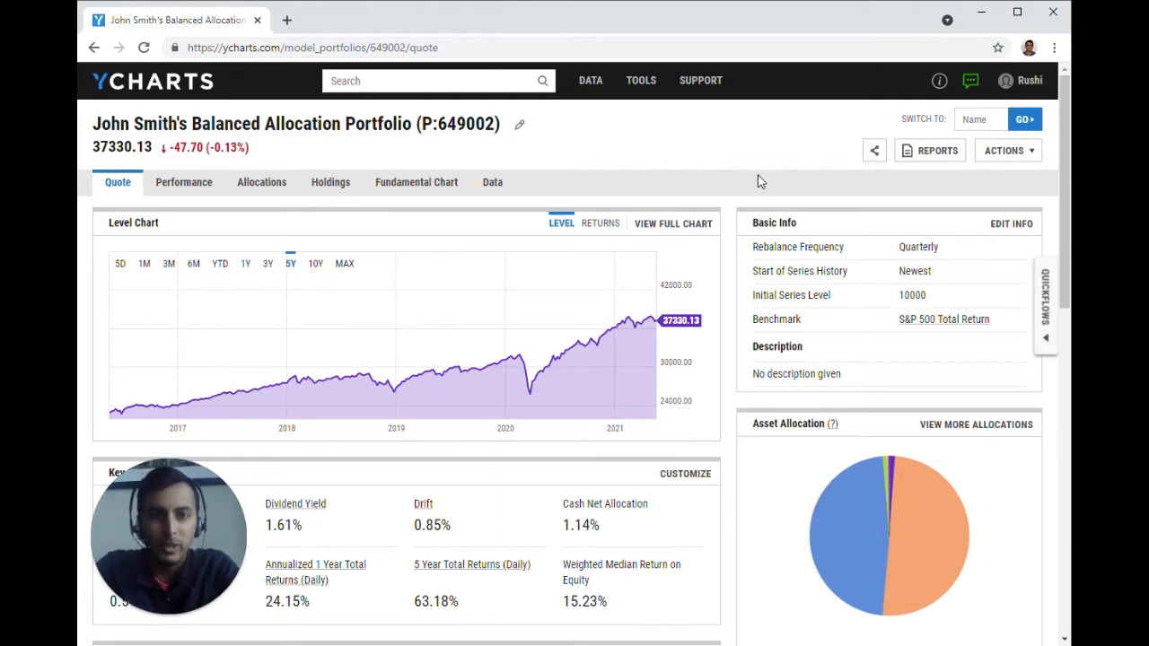
pyautogui.click(1046, 300)
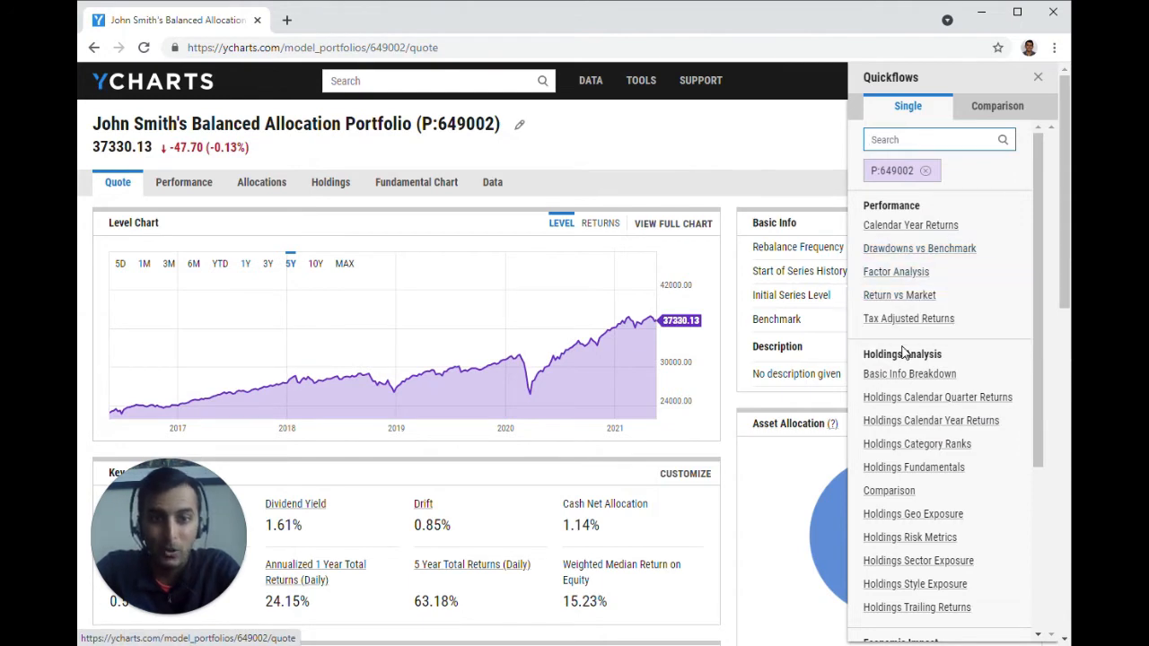
pyautogui.click(888, 384)
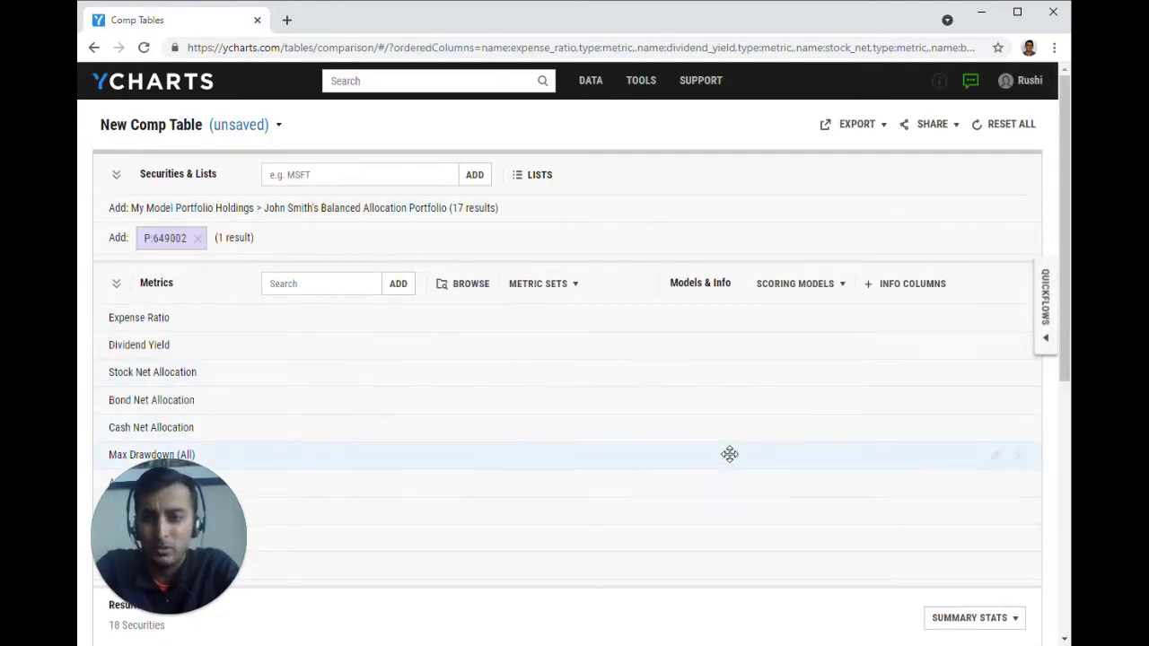
# Collapse the comparison table's metrics list and bring the holdings results into view
pyautogui.scroll(-1, 598, 395)
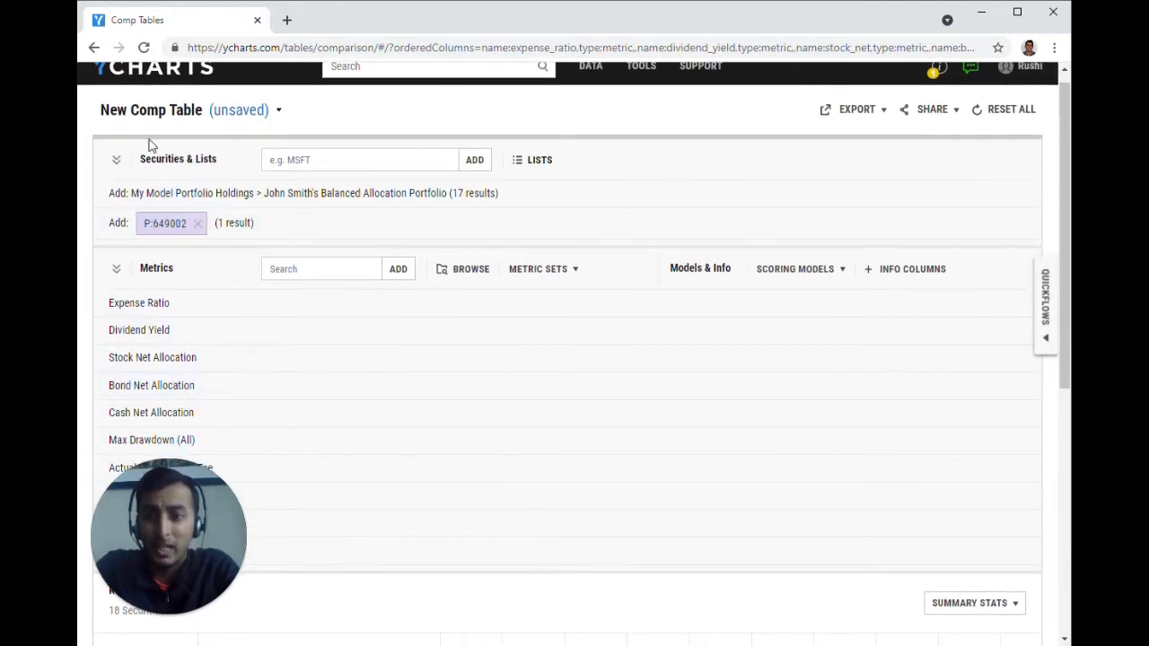
pyautogui.click(115, 273)
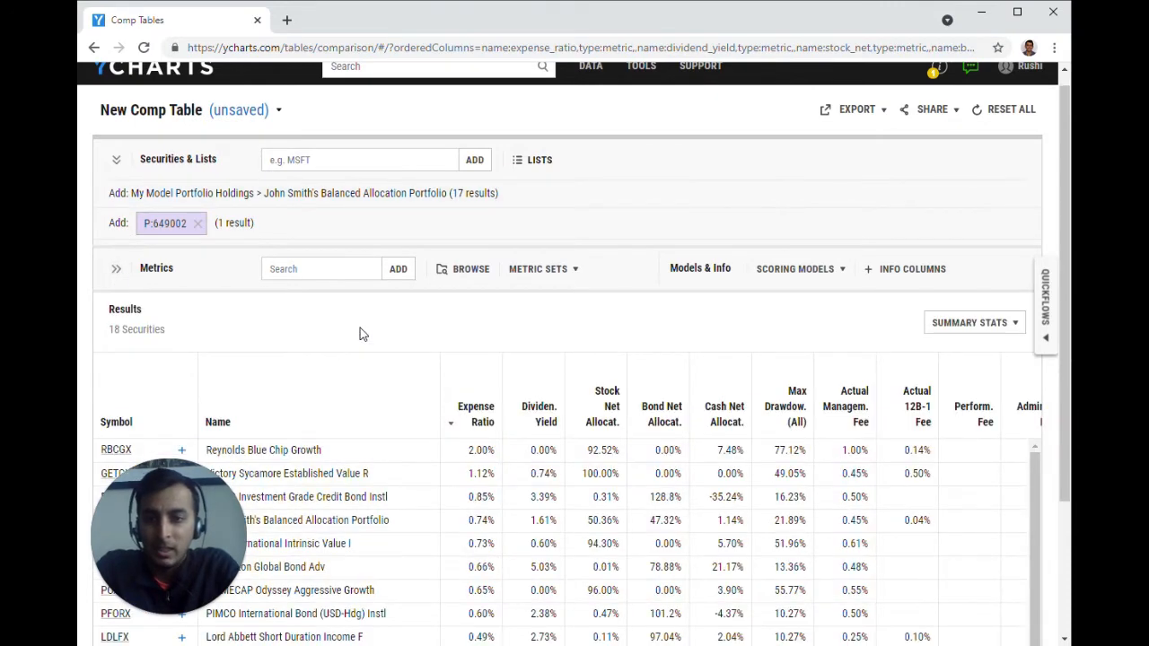
pyautogui.scroll(-4, 360, 327)
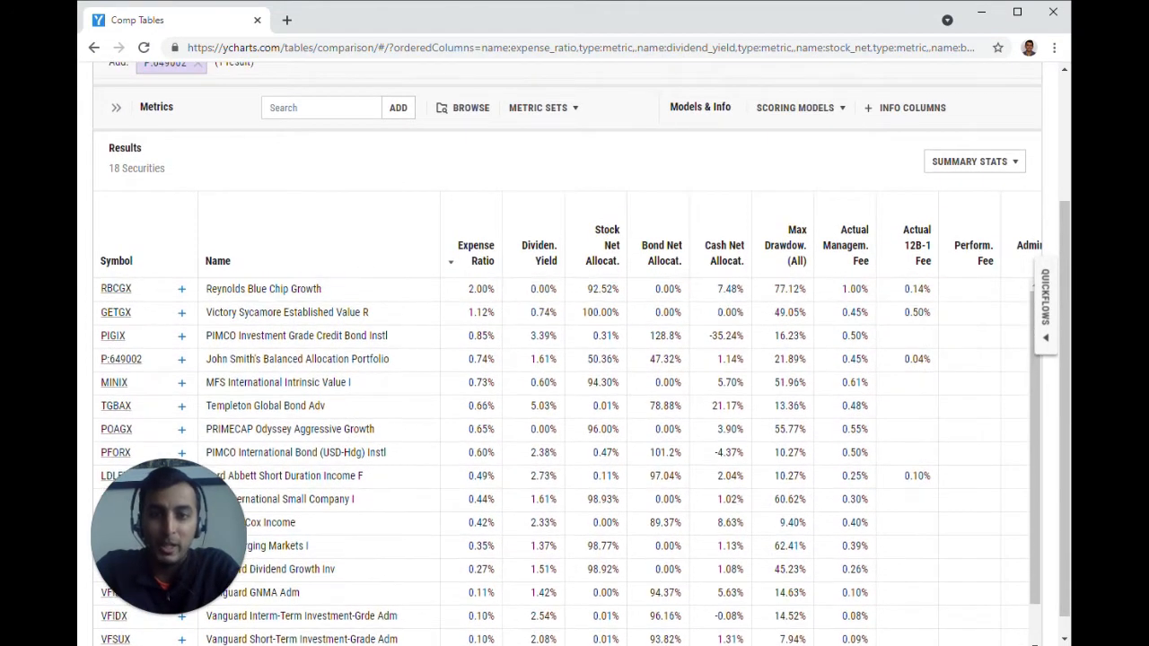
pyautogui.scroll(1, 574, 359)
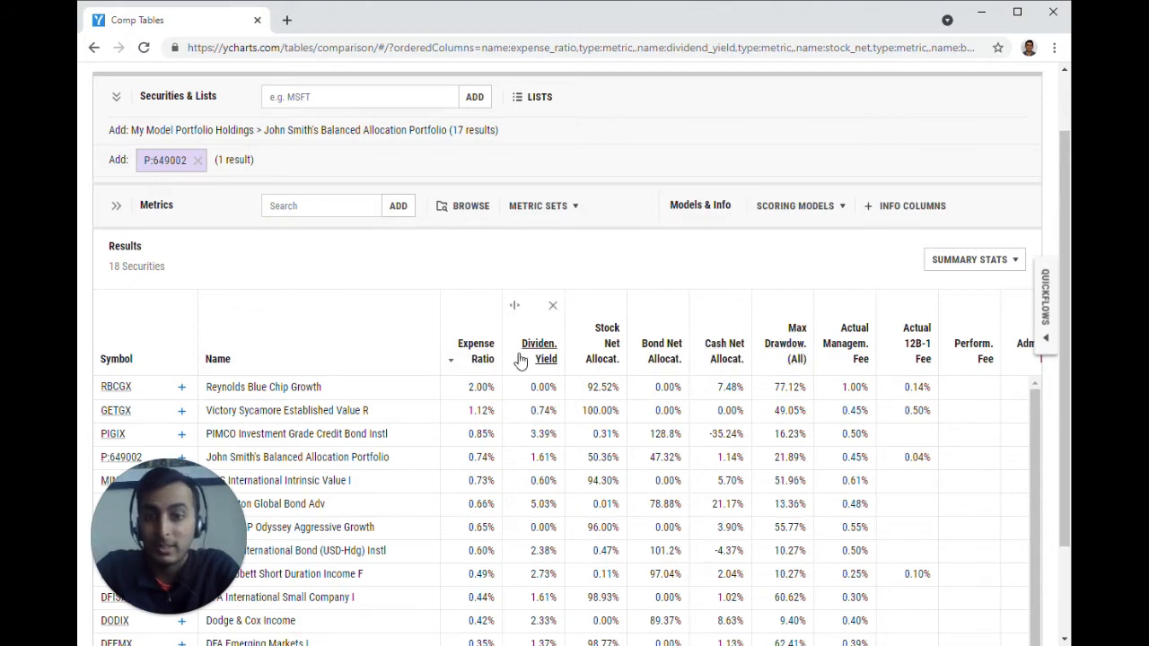
# Sort the holdings by expense ratio in ascending order and back to descending, and review the most expensive funds
pyautogui.click(475, 359)
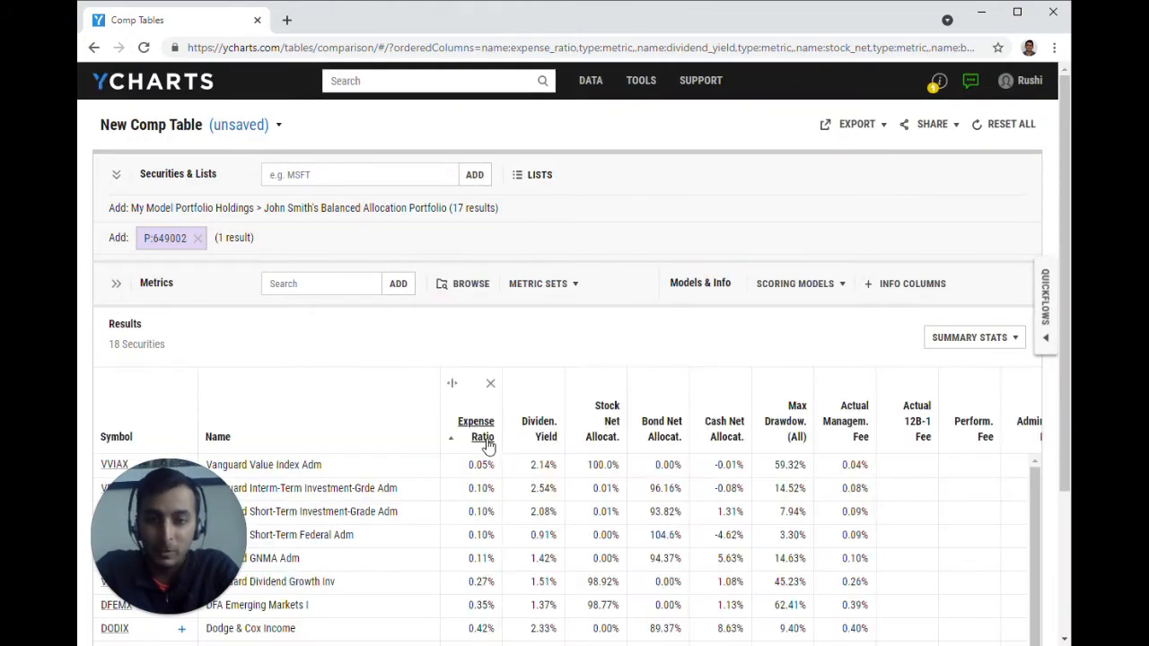
pyautogui.click(485, 444)
pyautogui.scroll(-2, 485, 444)
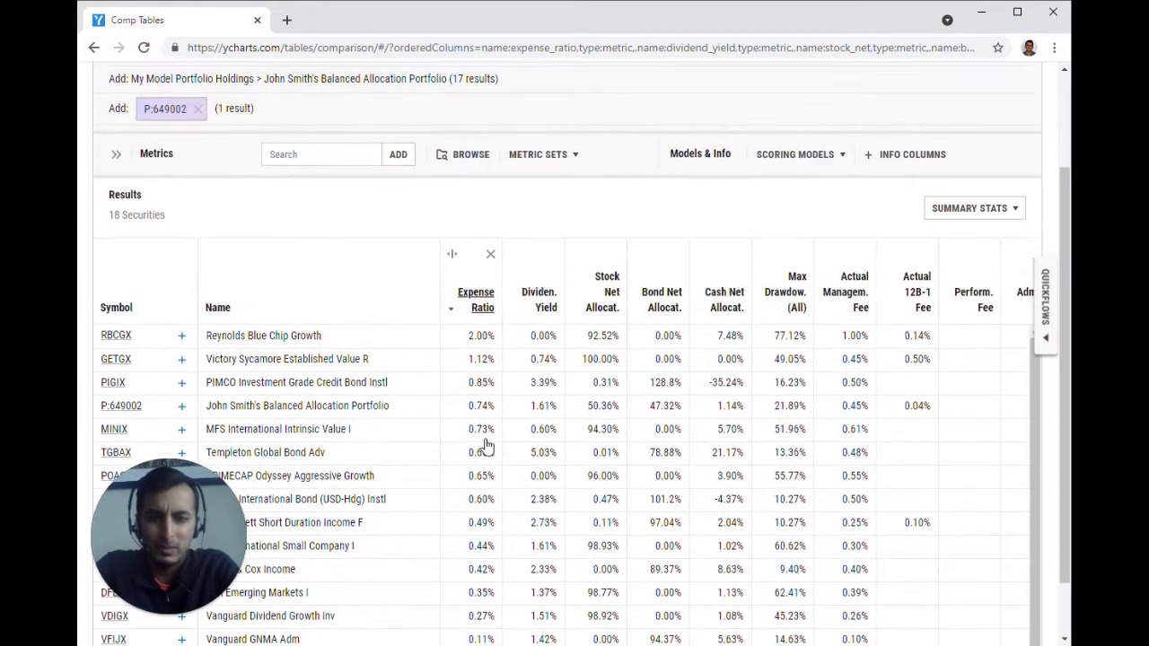
pyautogui.scroll(-1, 525, 449)
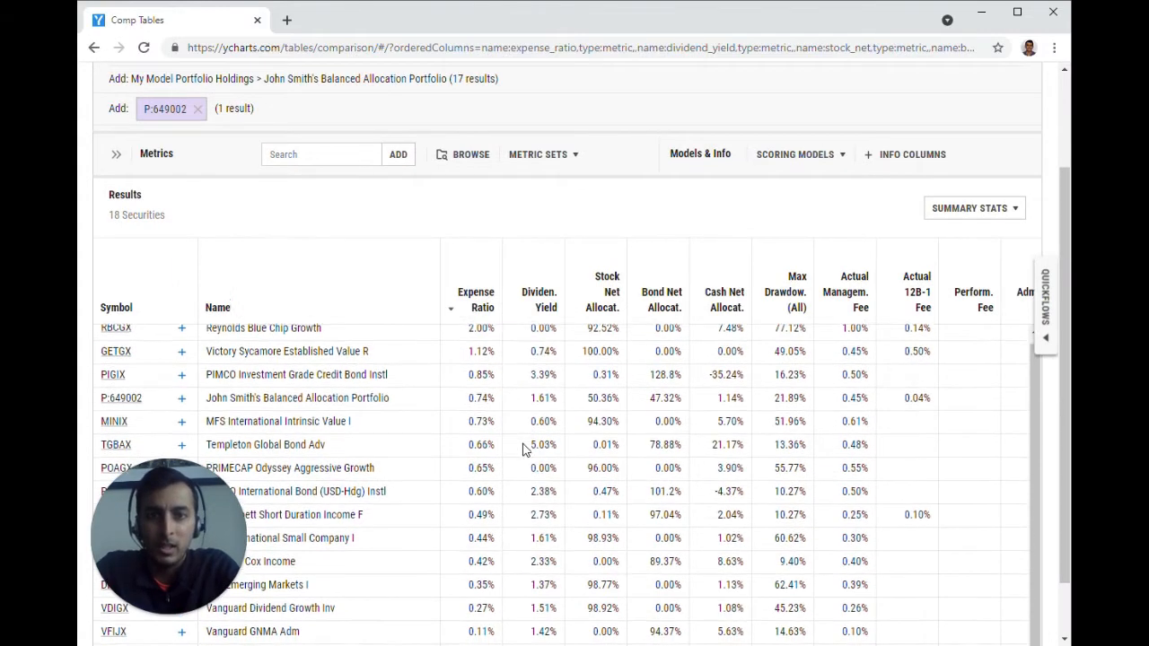
pyautogui.scroll(1, 525, 449)
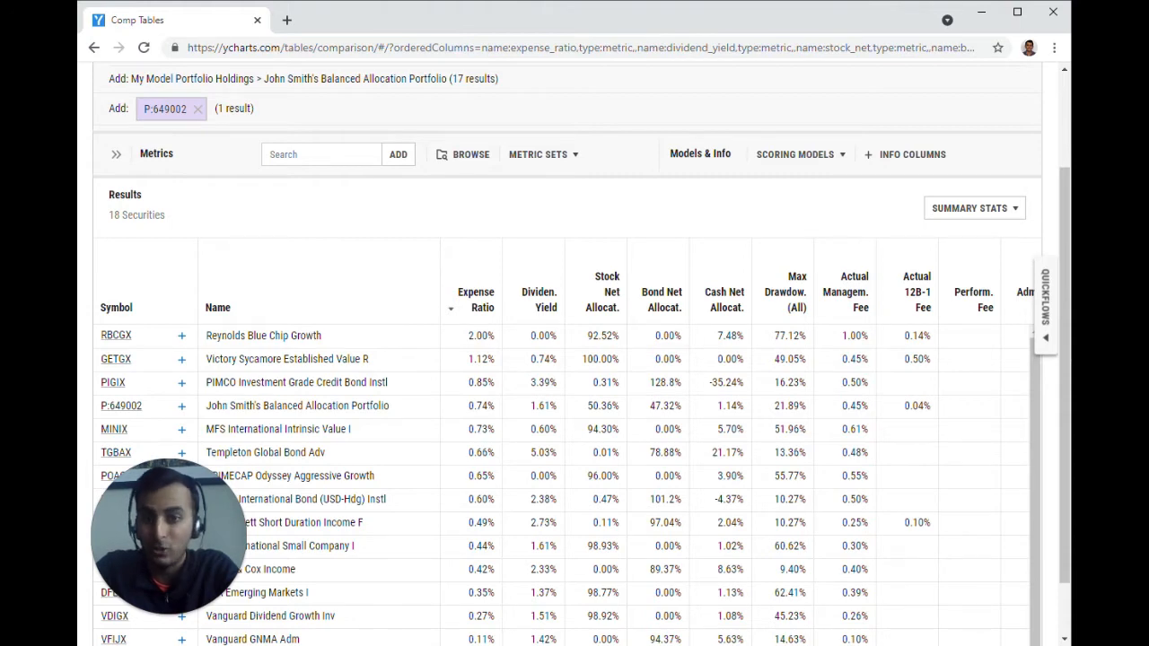
# Run the Find Lower Cost Alternative quickflow for the Reynolds Blue Chip Growth fund, RBCGX
pyautogui.click(1050, 309)
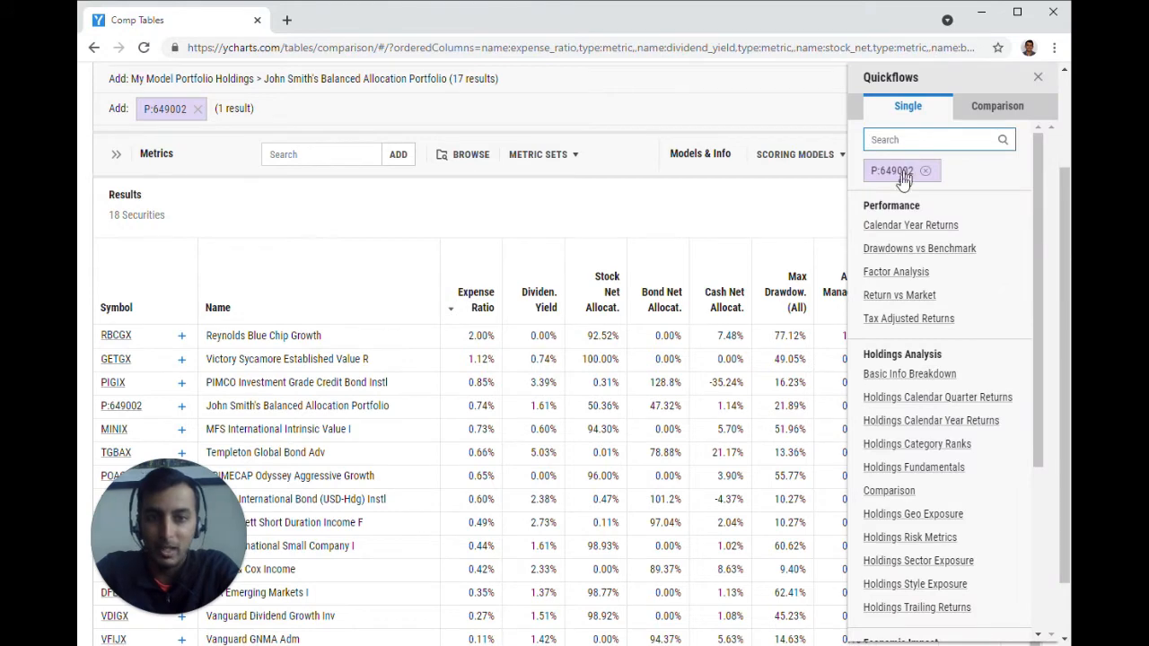
pyautogui.write('rbc')
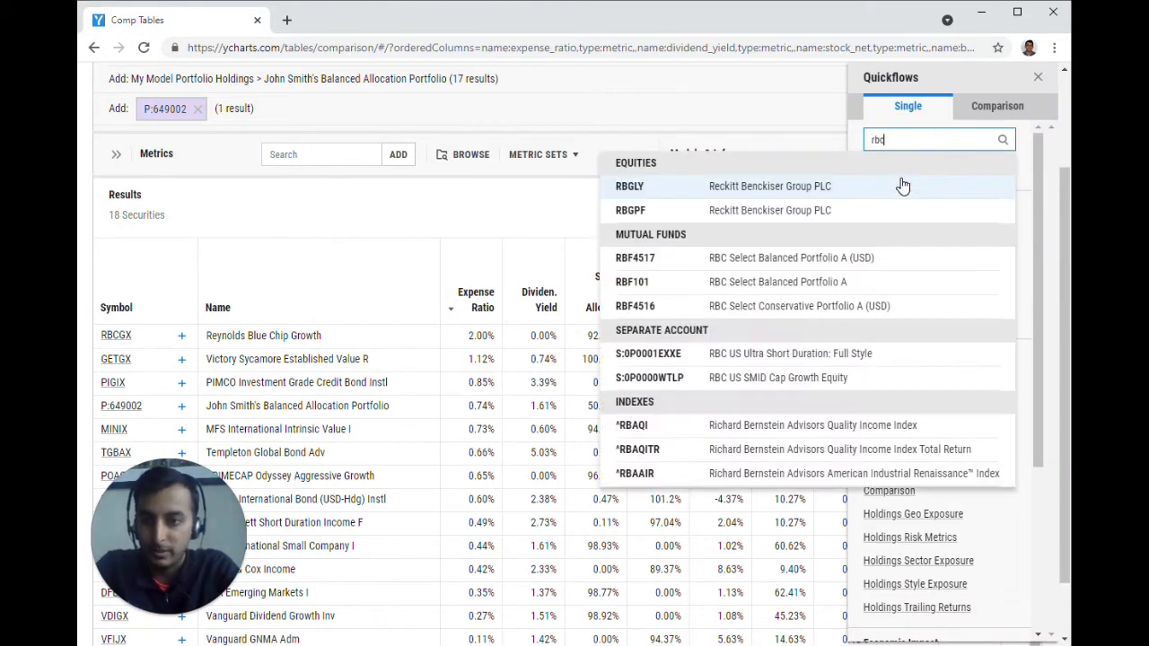
pyautogui.write('gx')
pyautogui.click(906, 184)
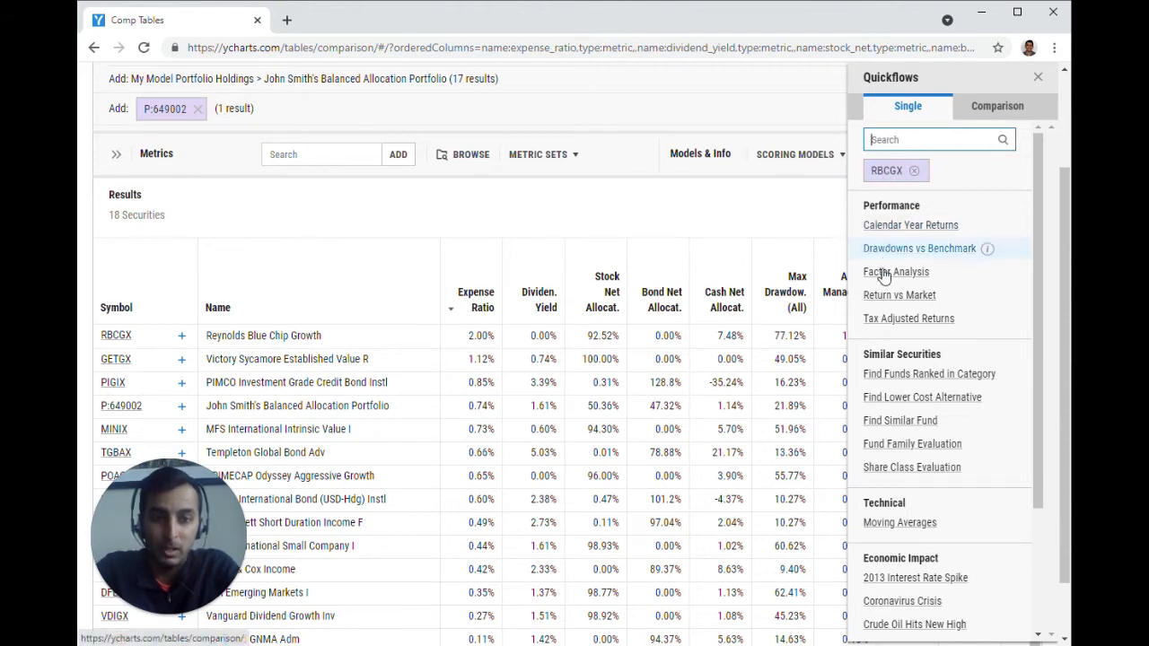
pyautogui.click(923, 405)
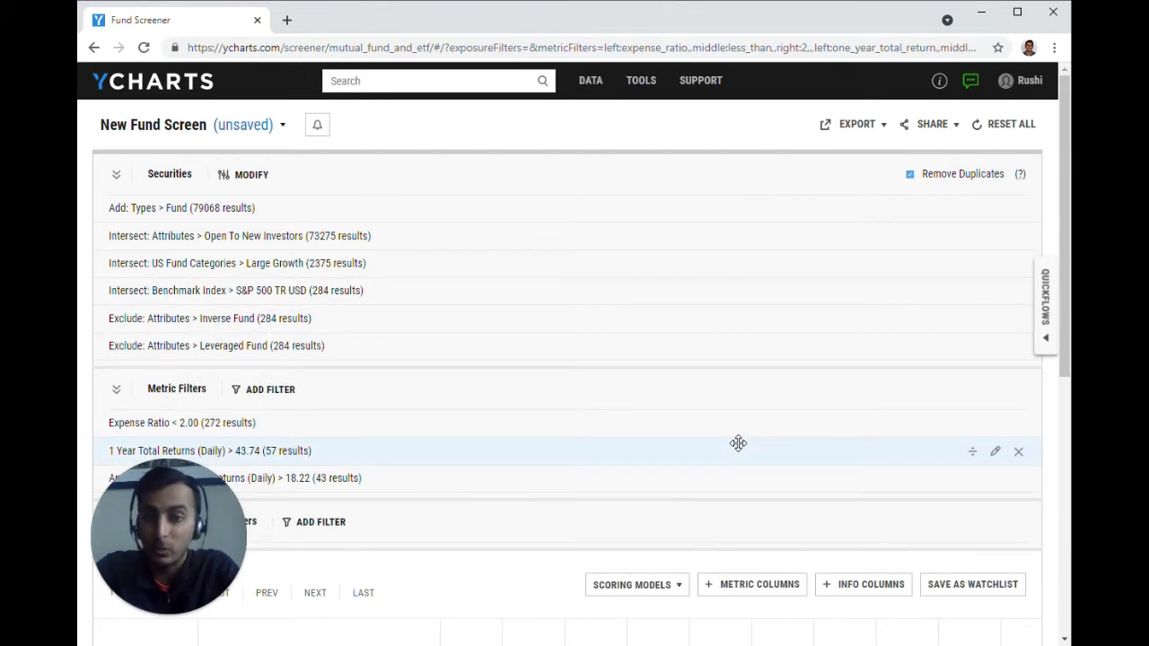
# Review the fund screen's filters and sort the results by 3 Year Total NAV Returns Category Rank in ascending order
pyautogui.scroll(-2, 738, 442)
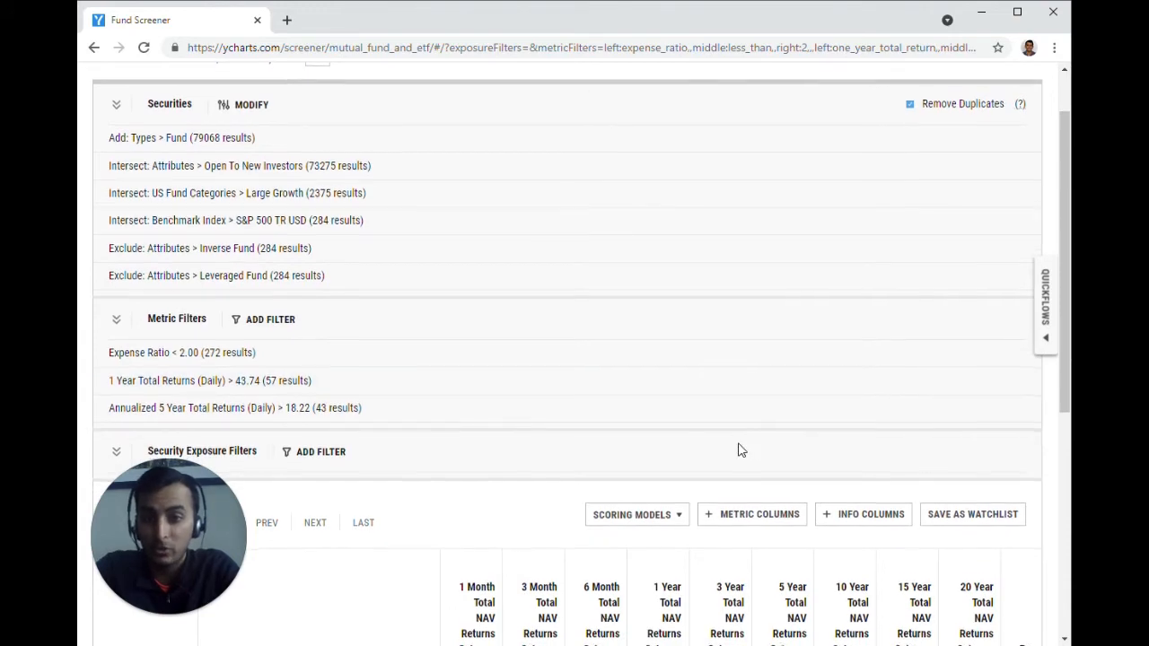
pyautogui.scroll(-1, 739, 451)
pyautogui.scroll(1, 256, 356)
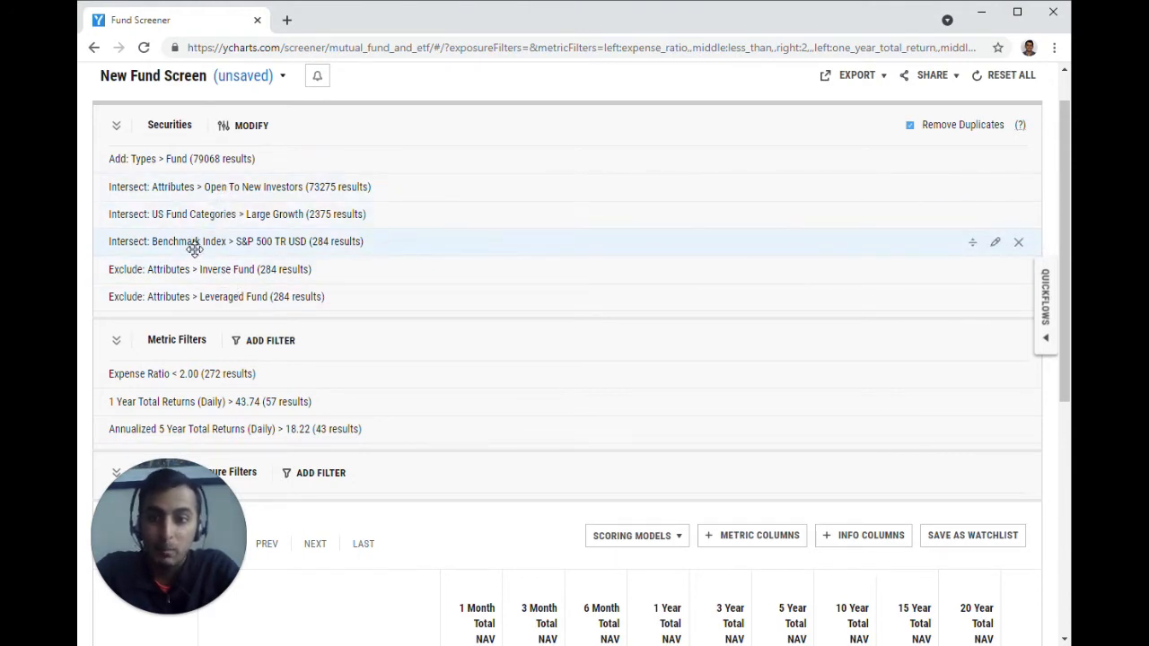
pyautogui.scroll(-2, 224, 278)
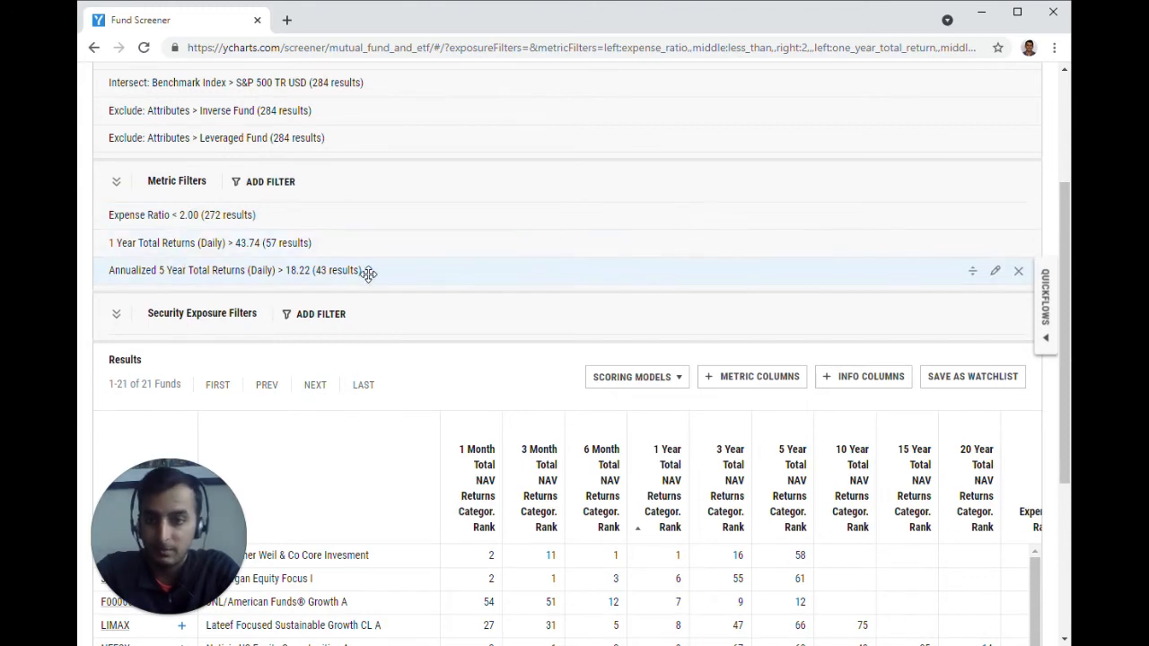
pyautogui.scroll(-3, 366, 273)
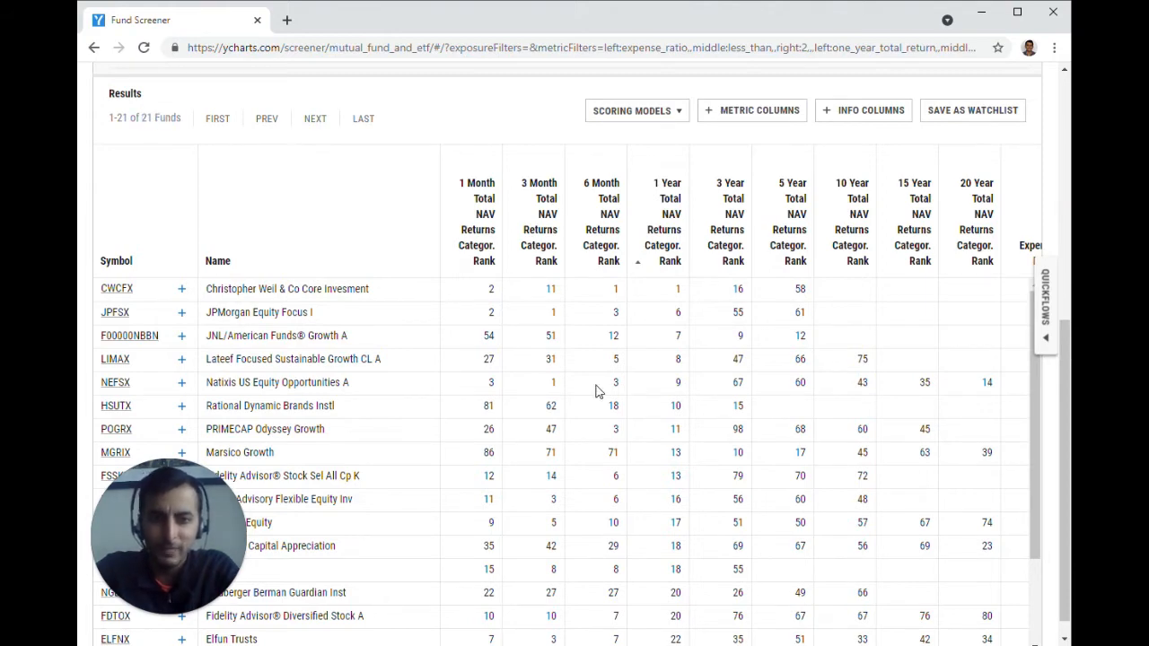
pyautogui.click(727, 235)
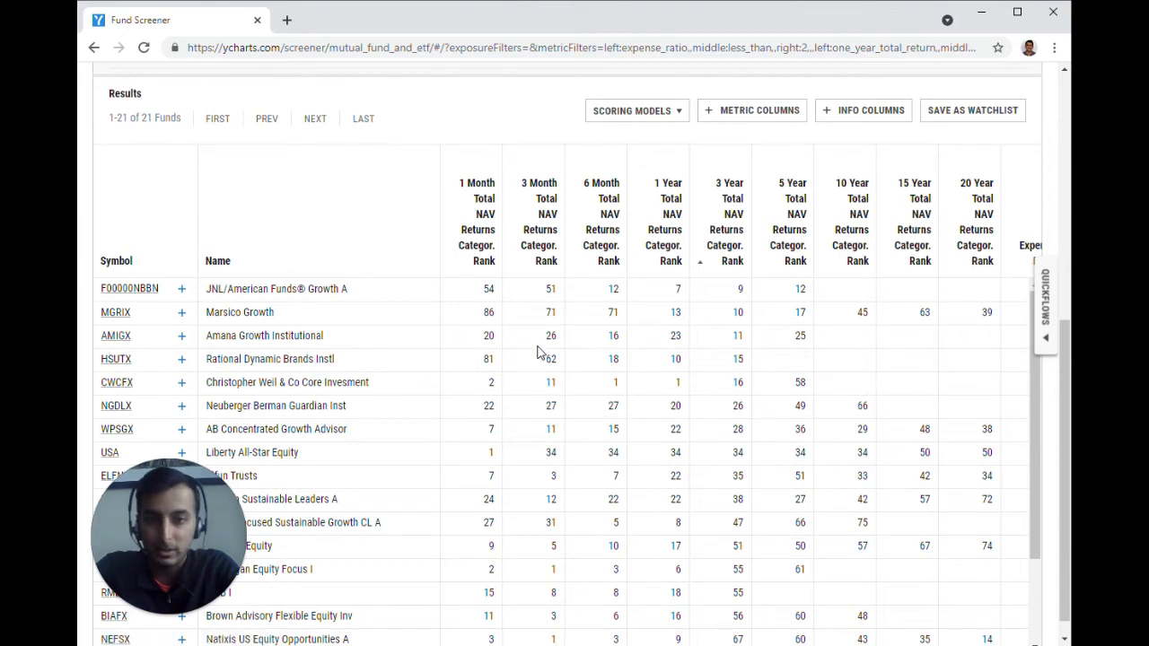
# Examine the expense ratio and 1-year and 5-year total return columns of the screened funds
pyautogui.hscroll(3, 728, 359)
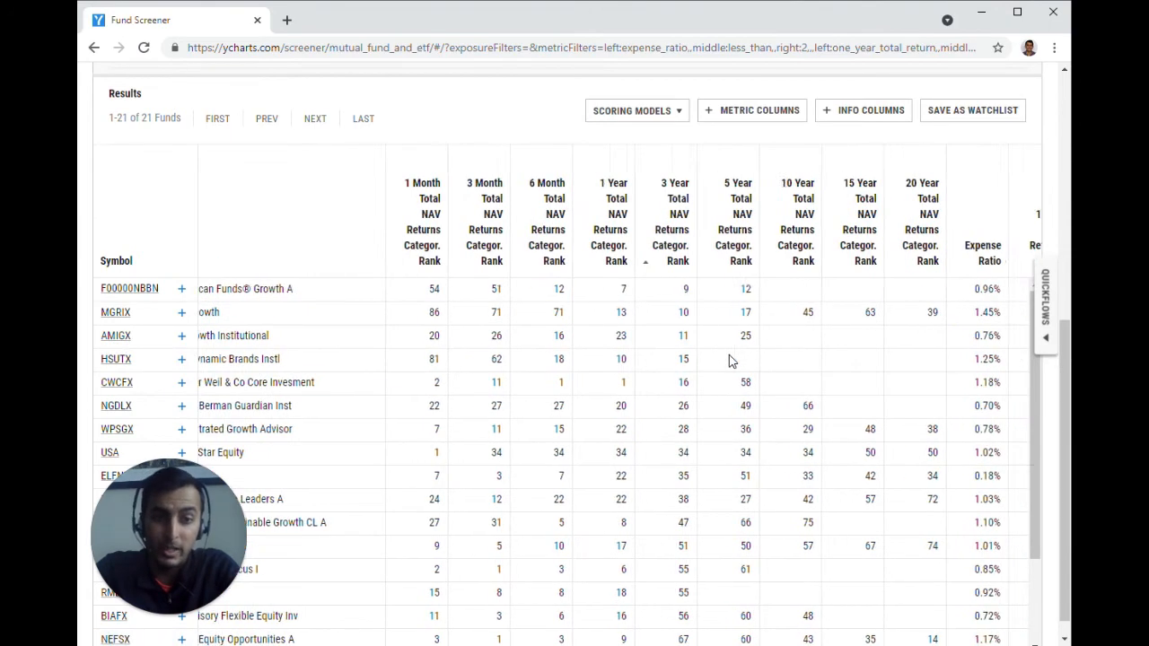
pyautogui.hscroll(2, 729, 355)
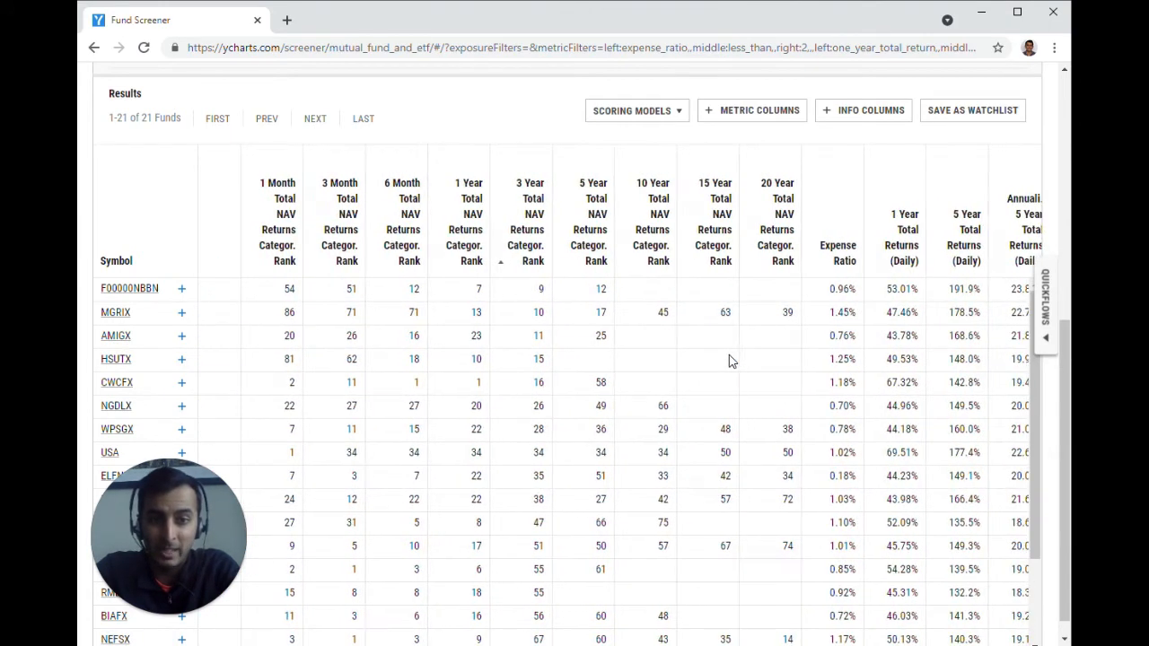
pyautogui.moveTo(830, 337); pyautogui.dragTo(843, 337)
pyautogui.click(843, 336)
pyautogui.hscroll(1, 844, 336)
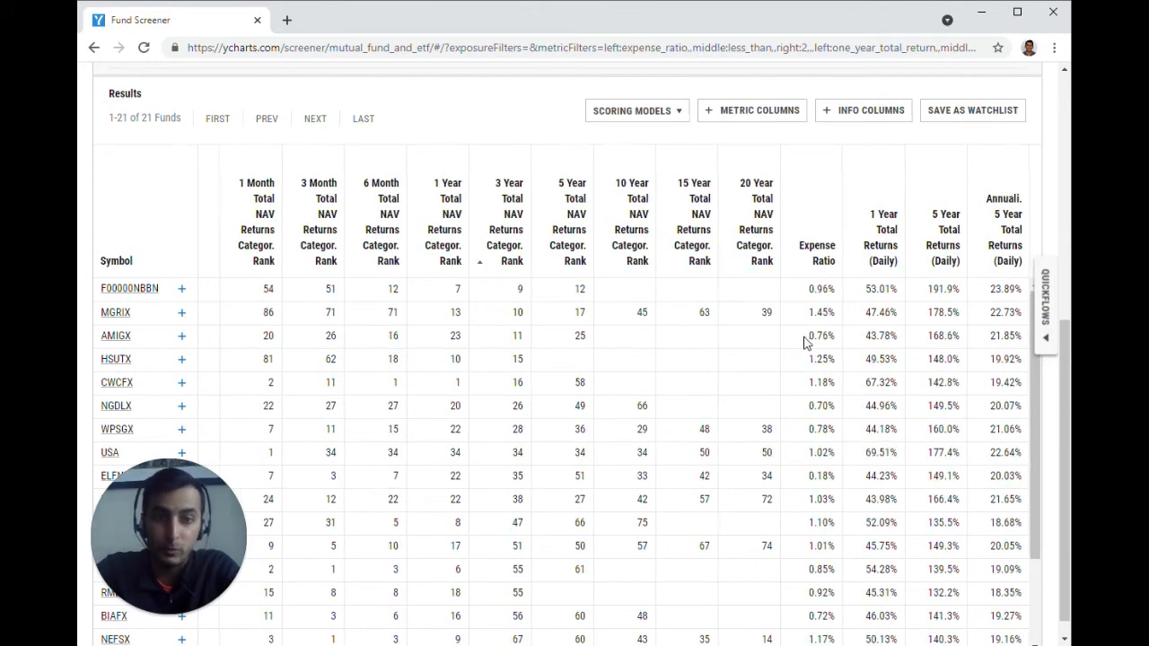
pyautogui.hscroll(-5, 803, 343)
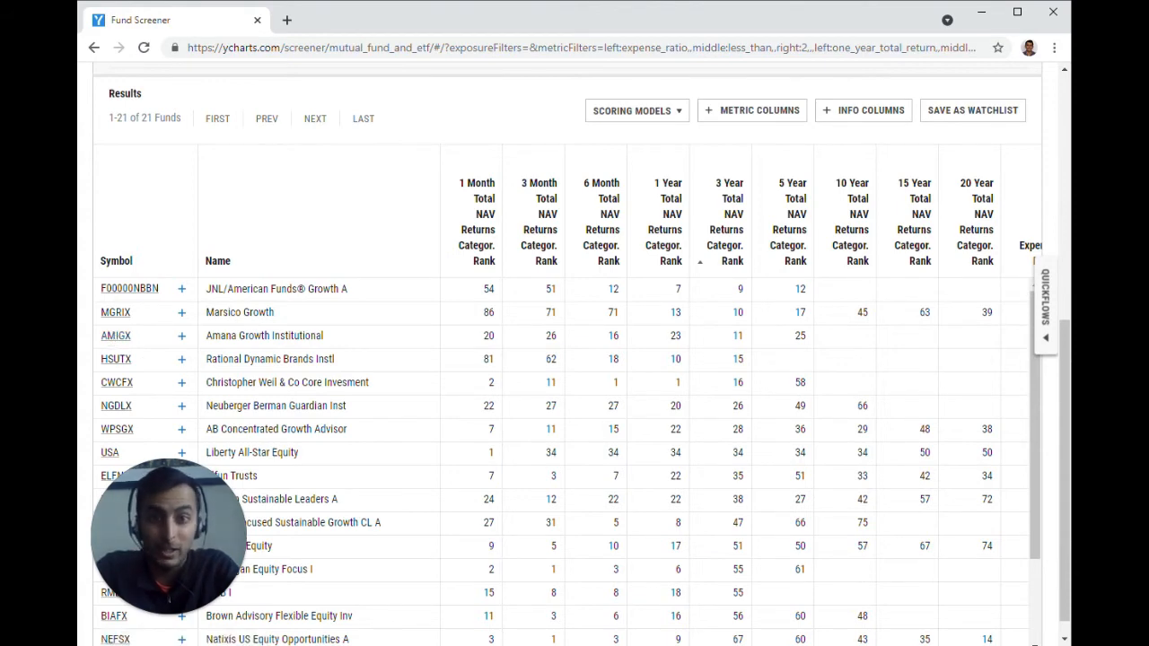
# Find the client's original Balanced Allocation Portfolio by the client's name and open it in the Model Portfolio Editor
pyautogui.scroll(4, 450, 358)
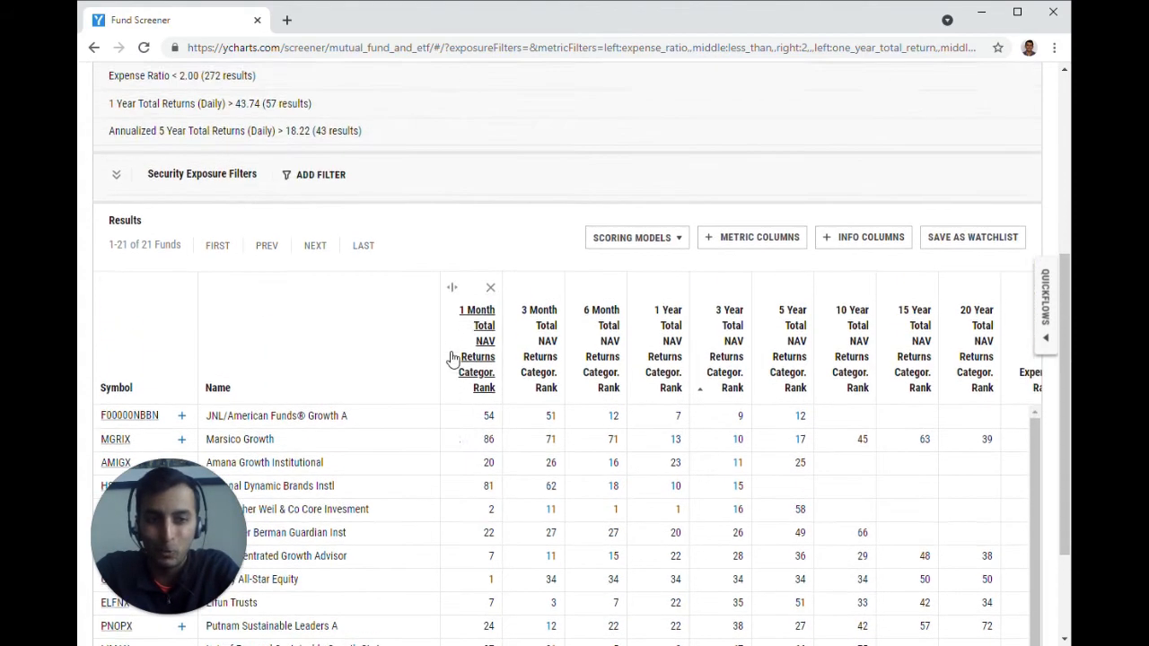
pyautogui.scroll(2, 451, 351)
pyautogui.click(431, 80)
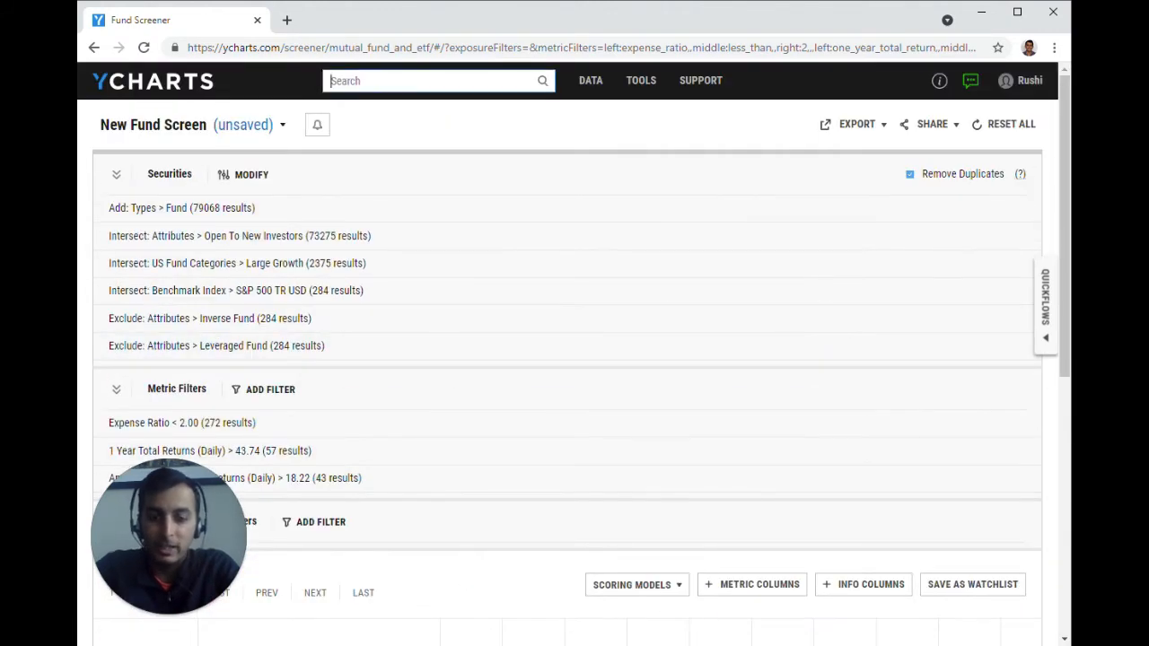
pyautogui.write('john smith')
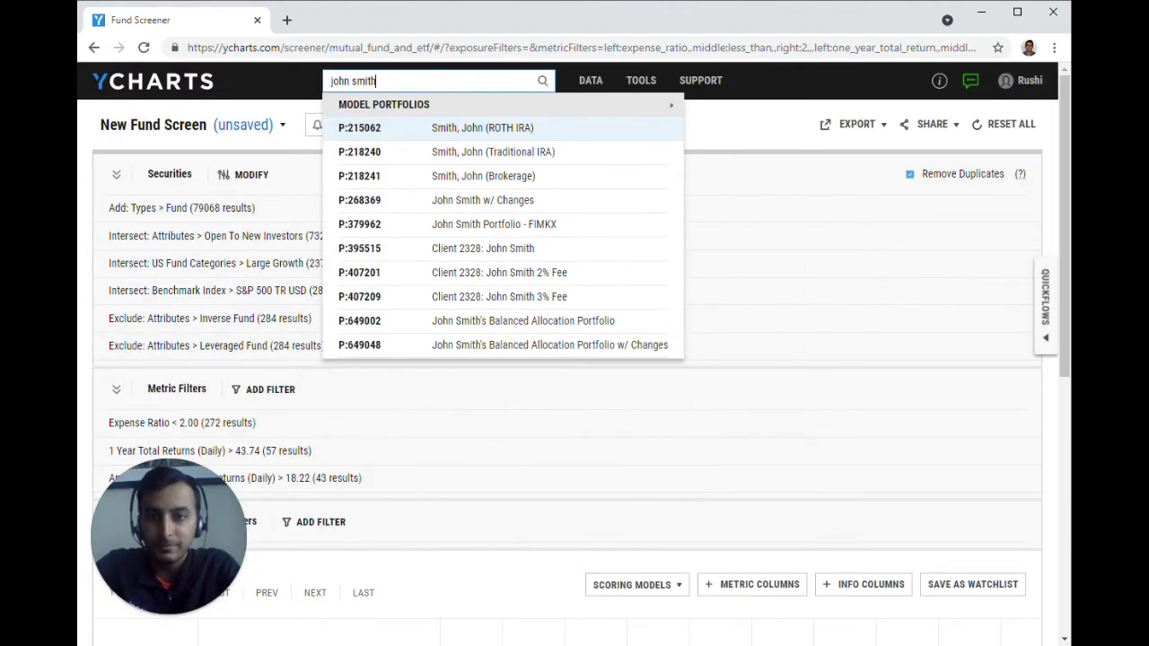
pyautogui.click(450, 318)
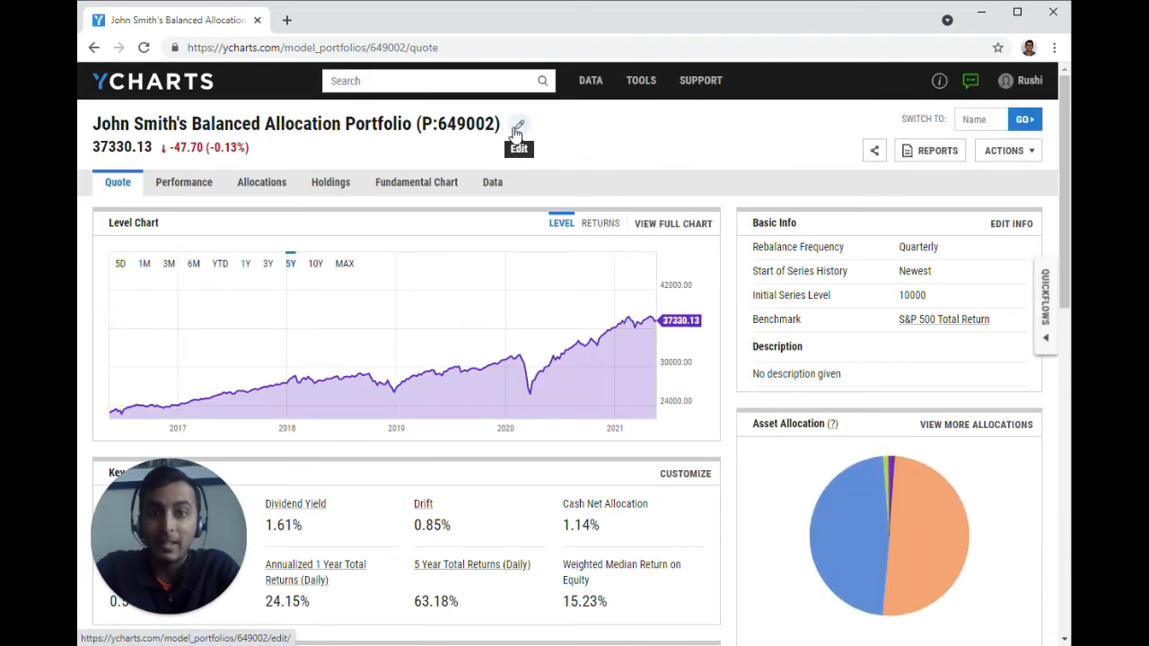
pyautogui.click(517, 130)
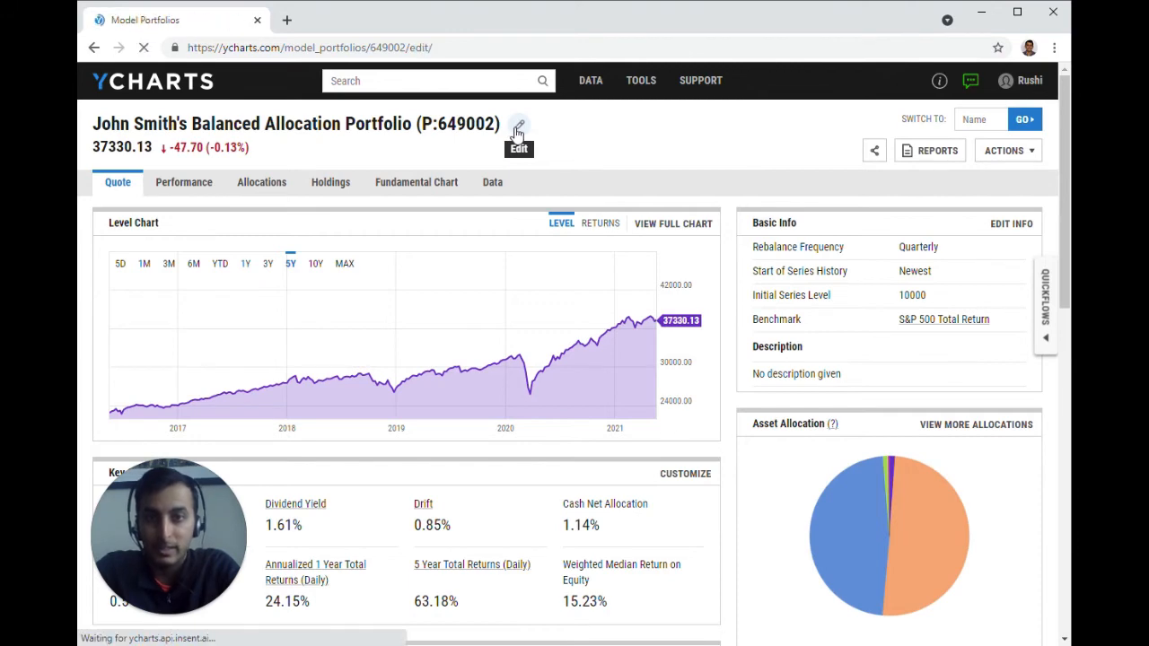
# Make the portfolio items editable and review the holdings and their target weights
pyautogui.scroll(-2, 532, 462)
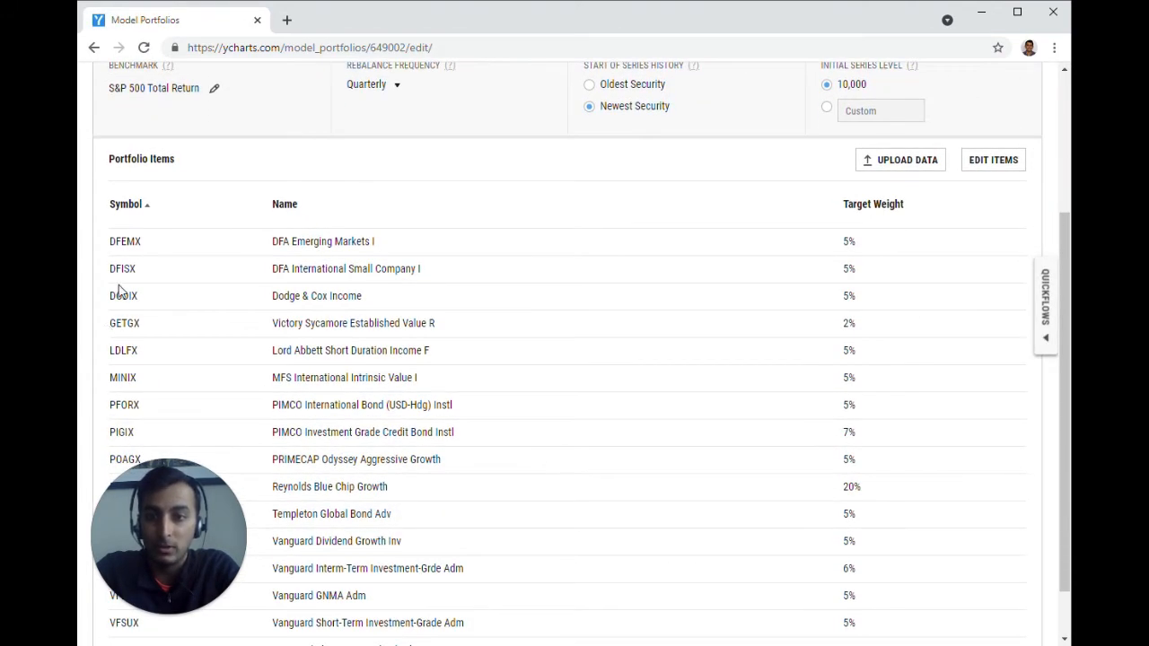
pyautogui.scroll(2, 866, 444)
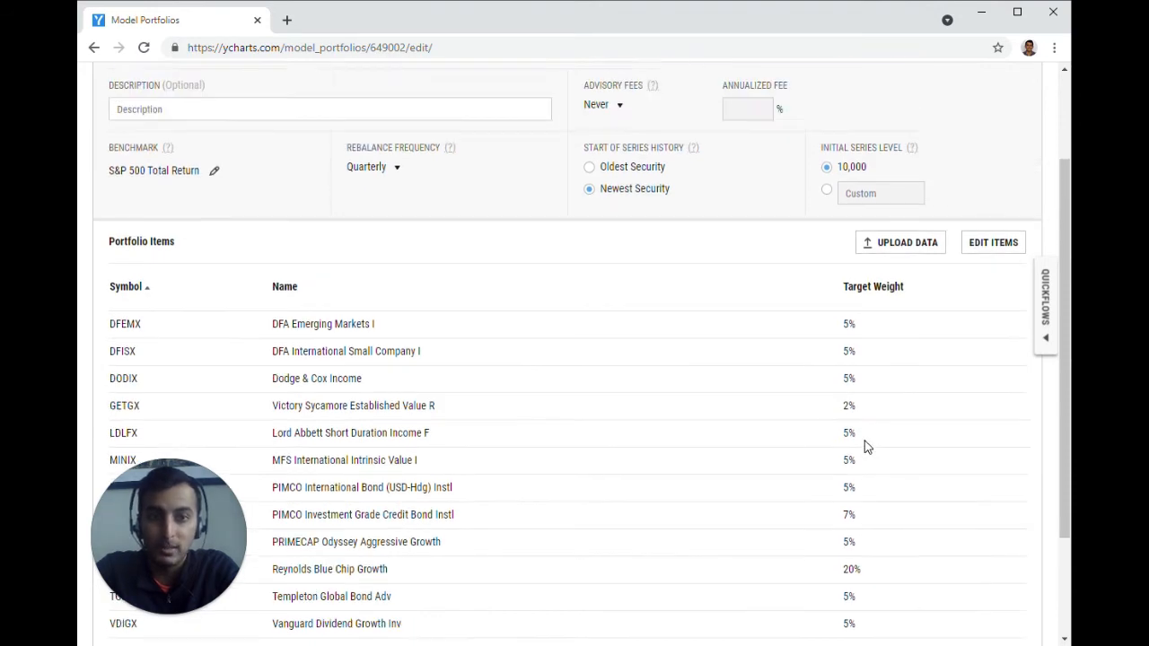
pyautogui.click(994, 303)
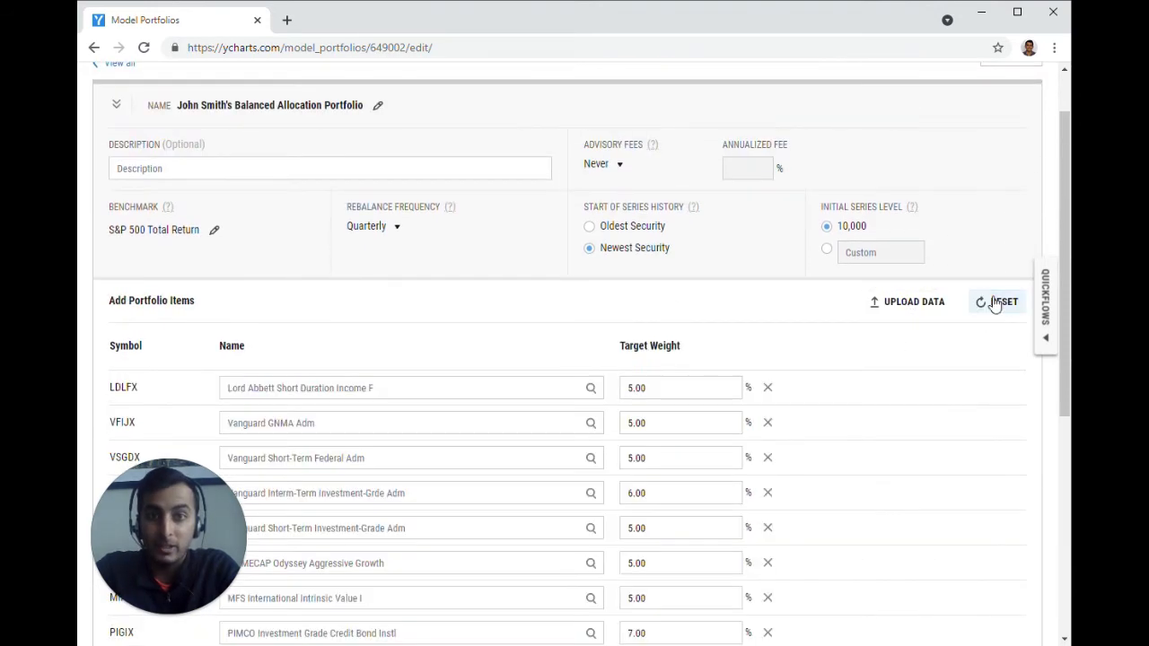
pyautogui.scroll(-3, 672, 307)
pyautogui.scroll(-1, 673, 307)
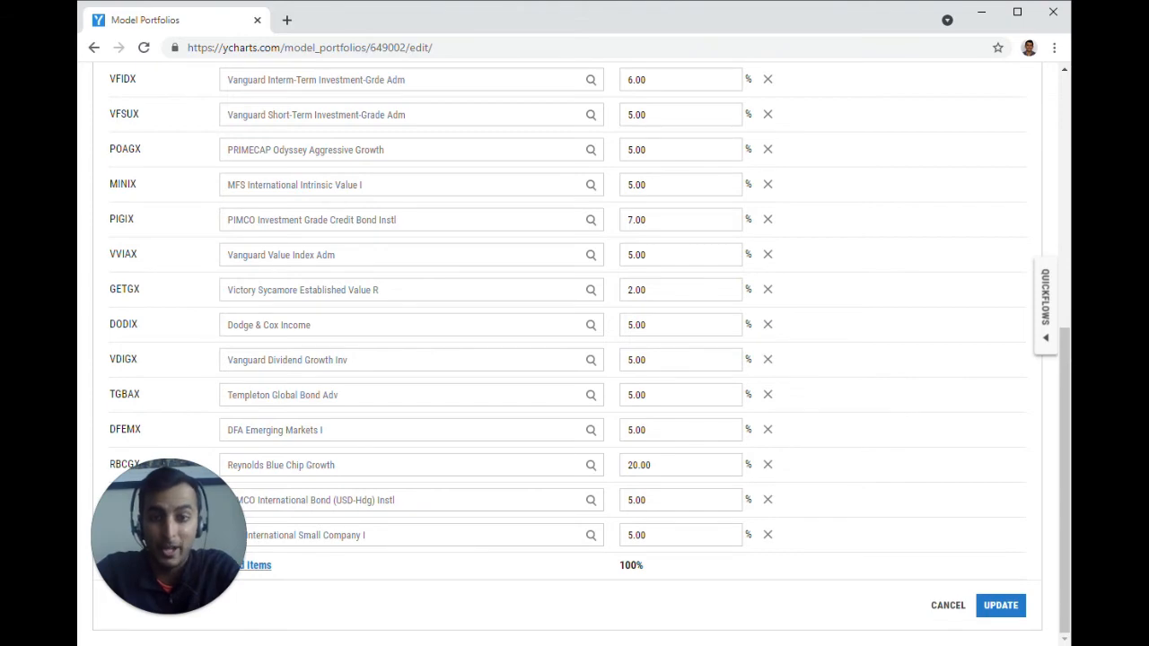
pyautogui.scroll(6, 593, 362)
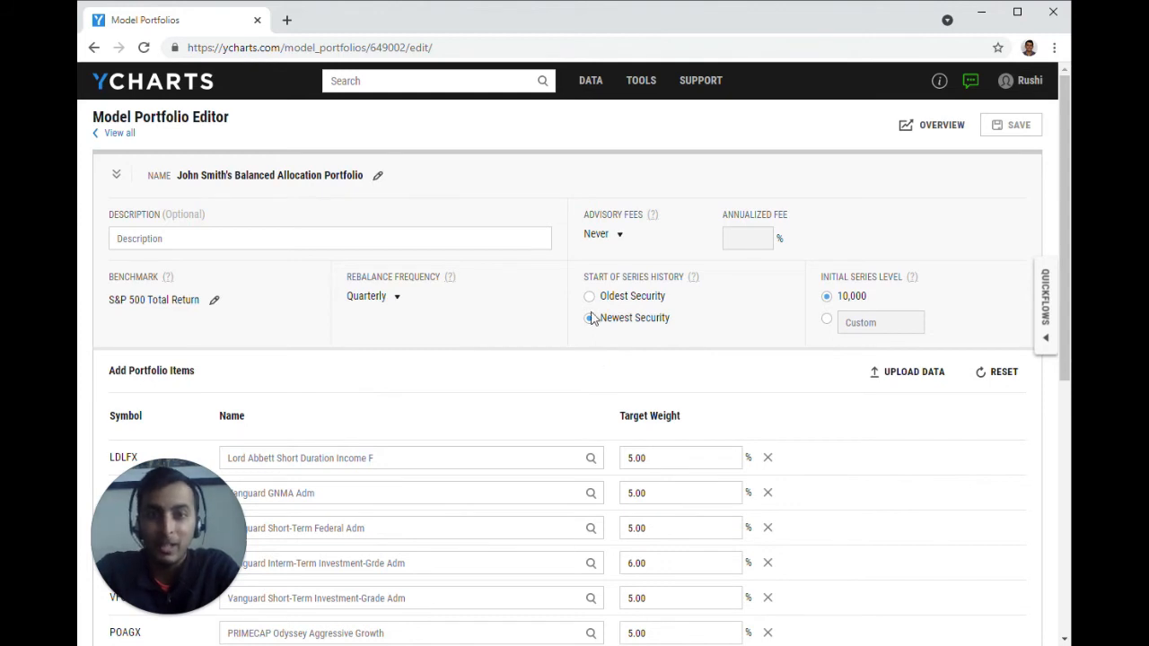
# Find the client's Balanced Allocation Portfolio w/ Changes by the client's name and open its quote page
pyautogui.click(484, 78)
pyautogui.write('jo')
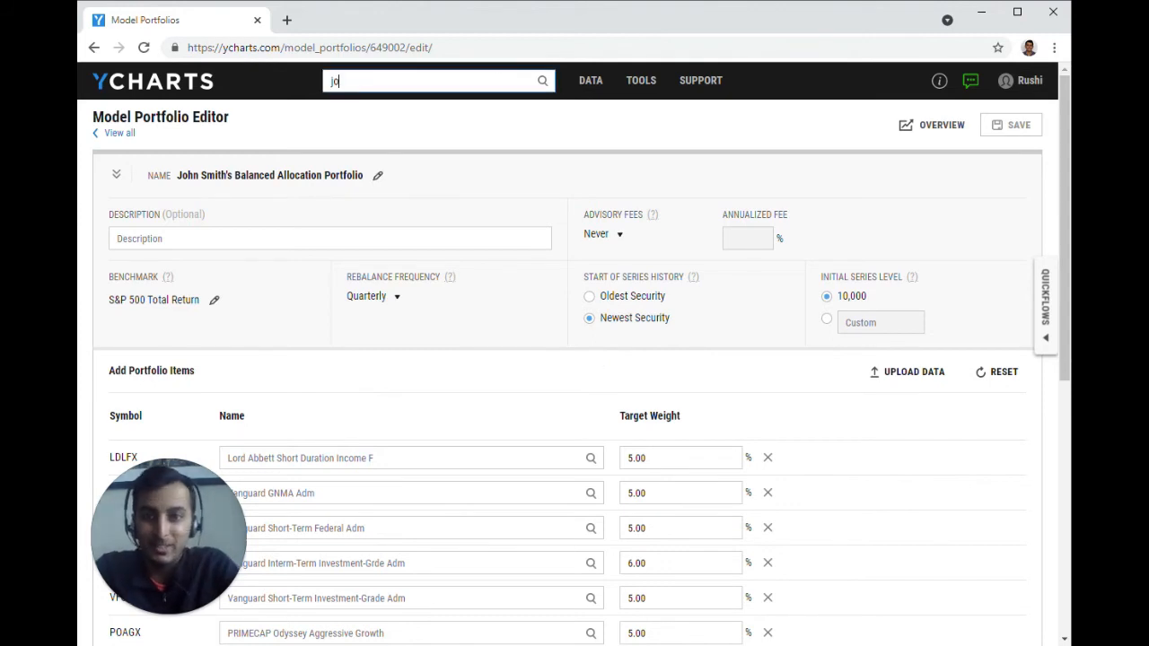
pyautogui.write('hn smith')
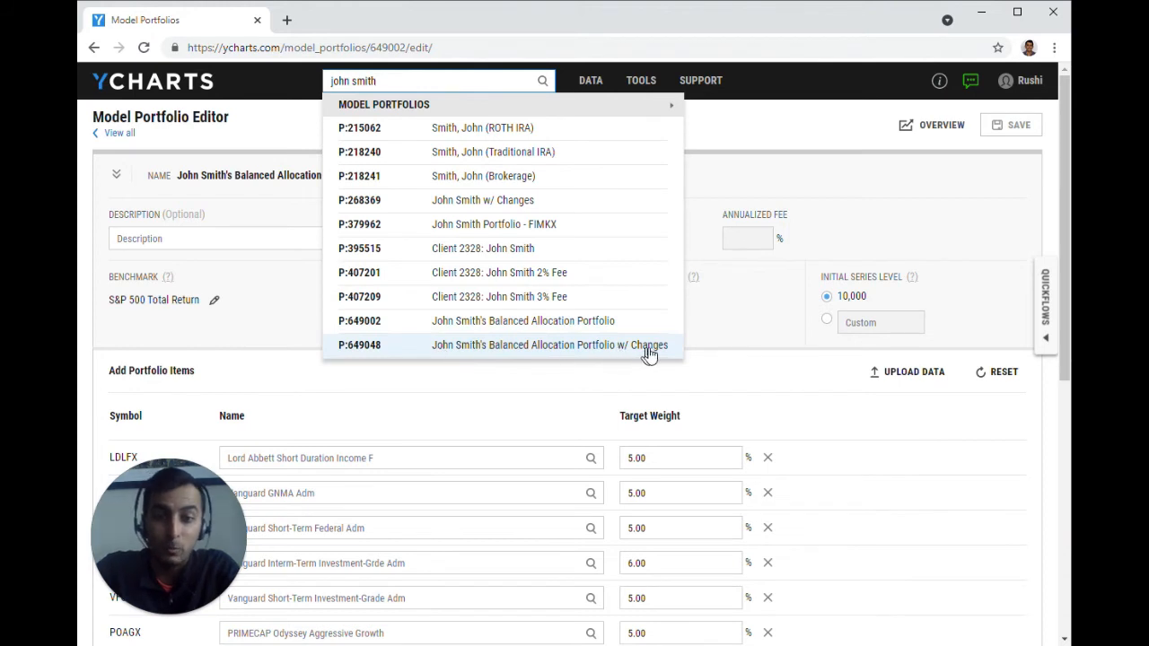
pyautogui.click(512, 356)
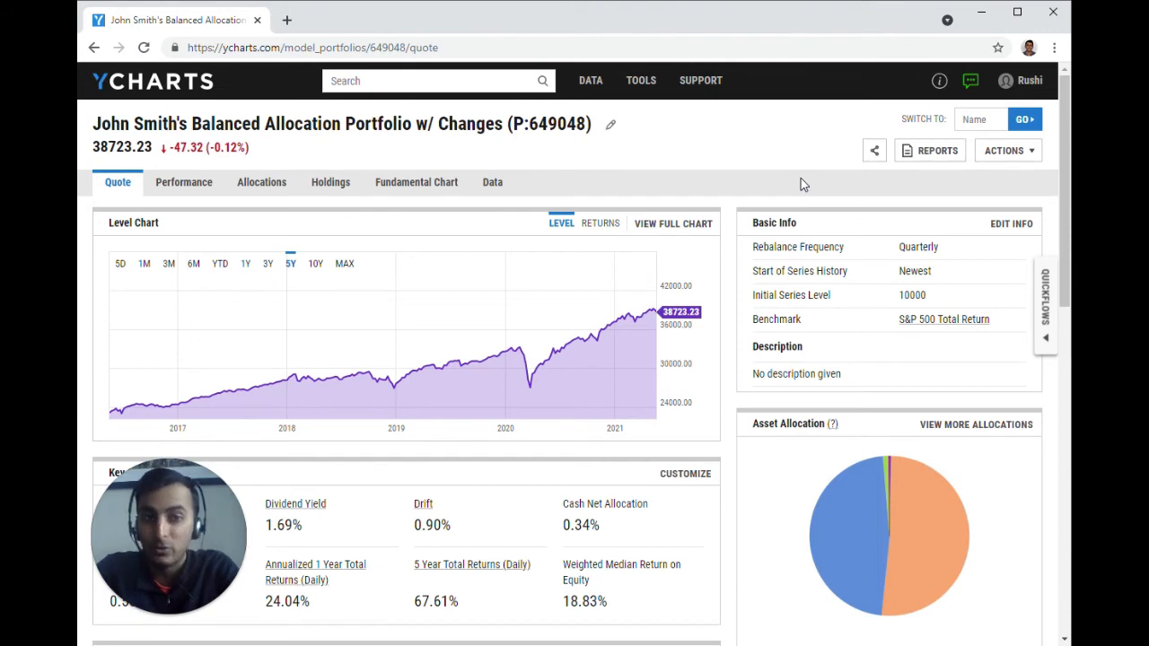
# Open the Quickflows security comparison and remove both preloaded portfolios, P:649002 and P:649048, from it
pyautogui.click(1043, 296)
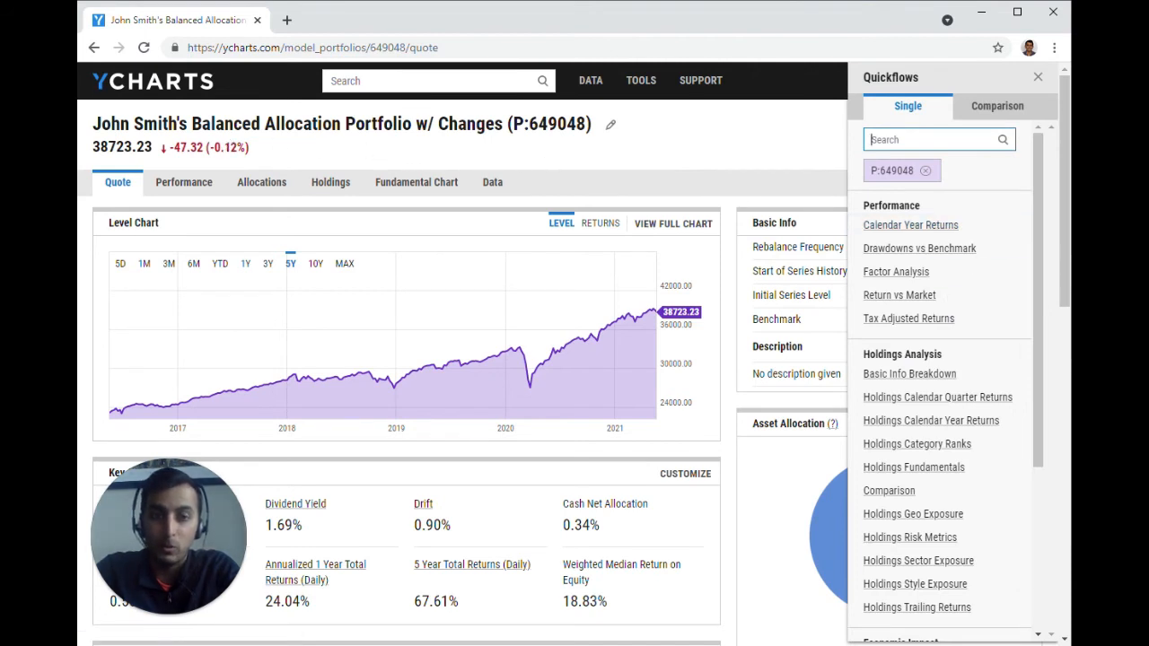
pyautogui.click(998, 110)
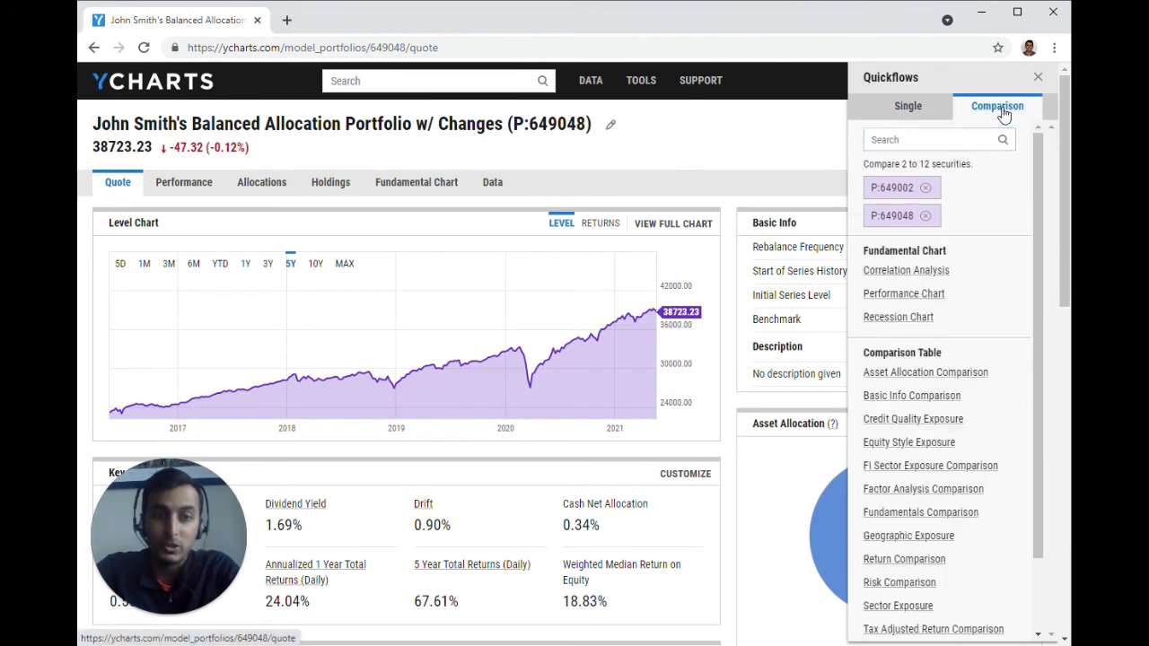
pyautogui.click(928, 188)
pyautogui.click(928, 189)
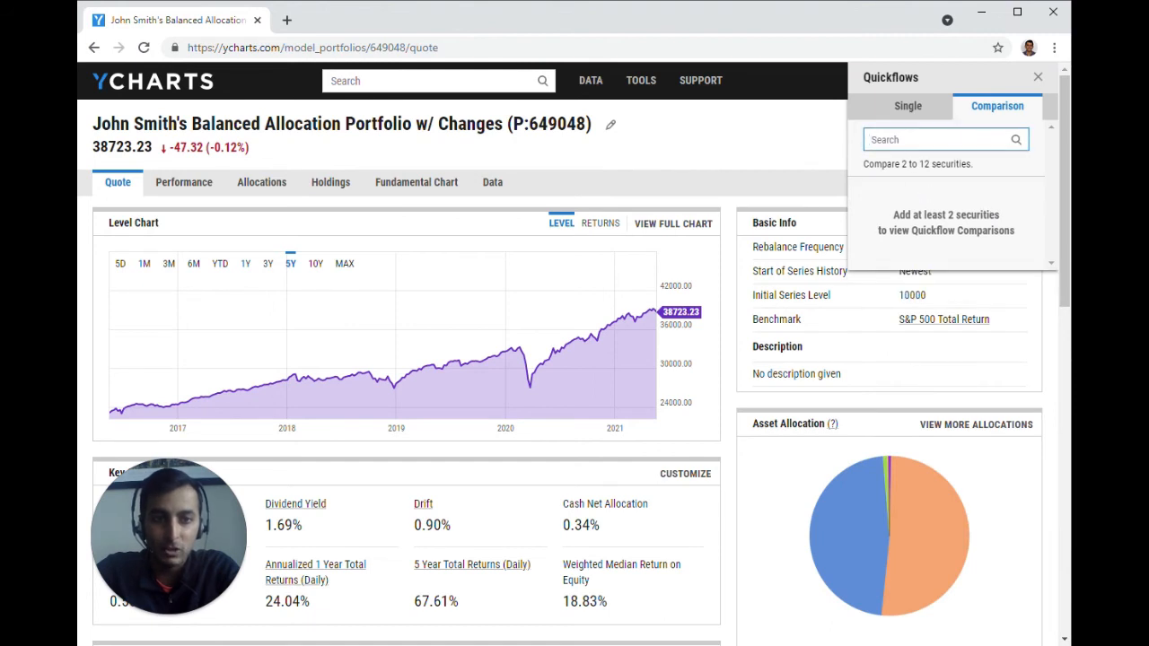
# Add the client's original Balanced Allocation Portfolio (P:649002) and its version w/ Changes (P:649048) to the Quickflows comparison
pyautogui.click(928, 134)
pyautogui.write('jon')
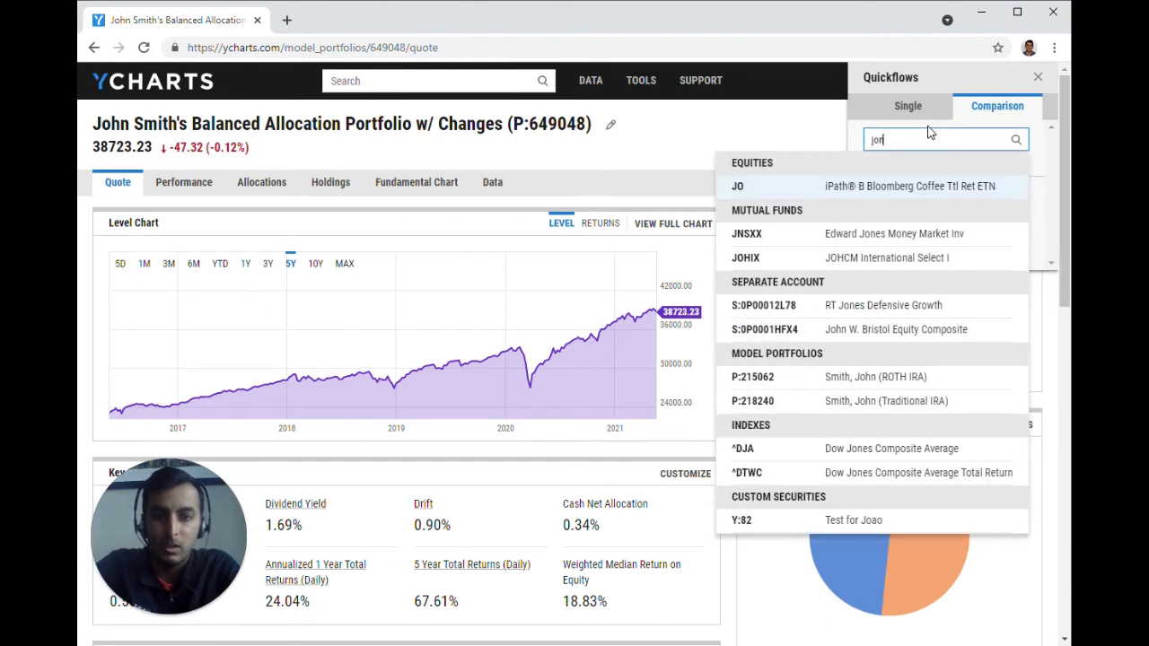
pyautogui.write('h smith')
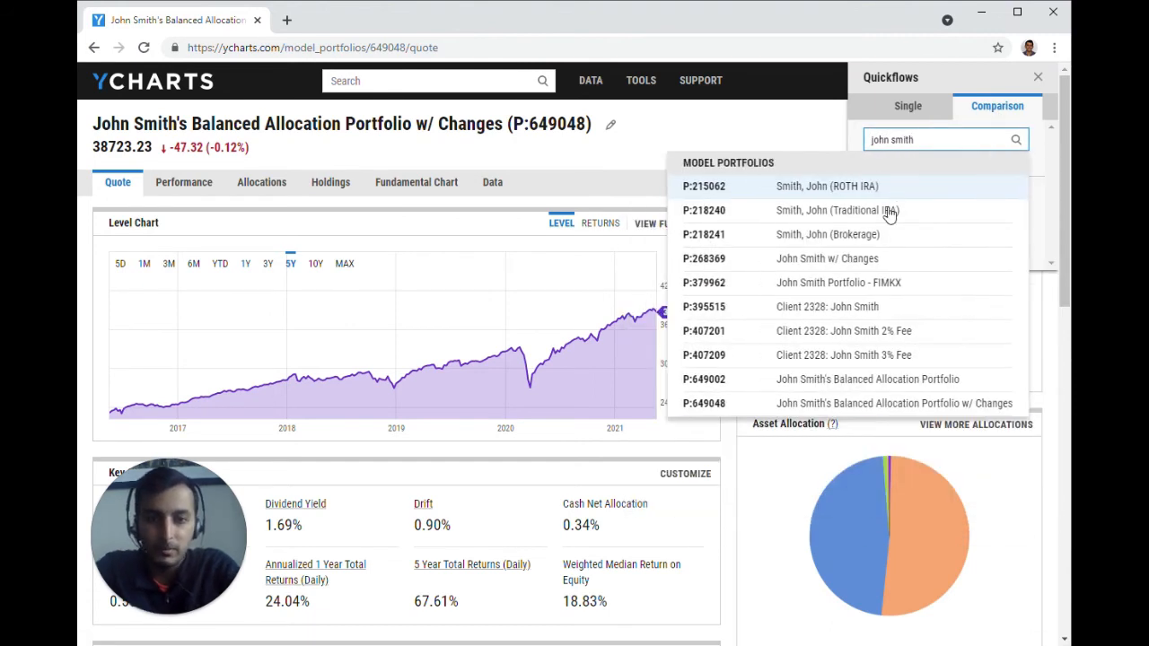
pyautogui.click(815, 381)
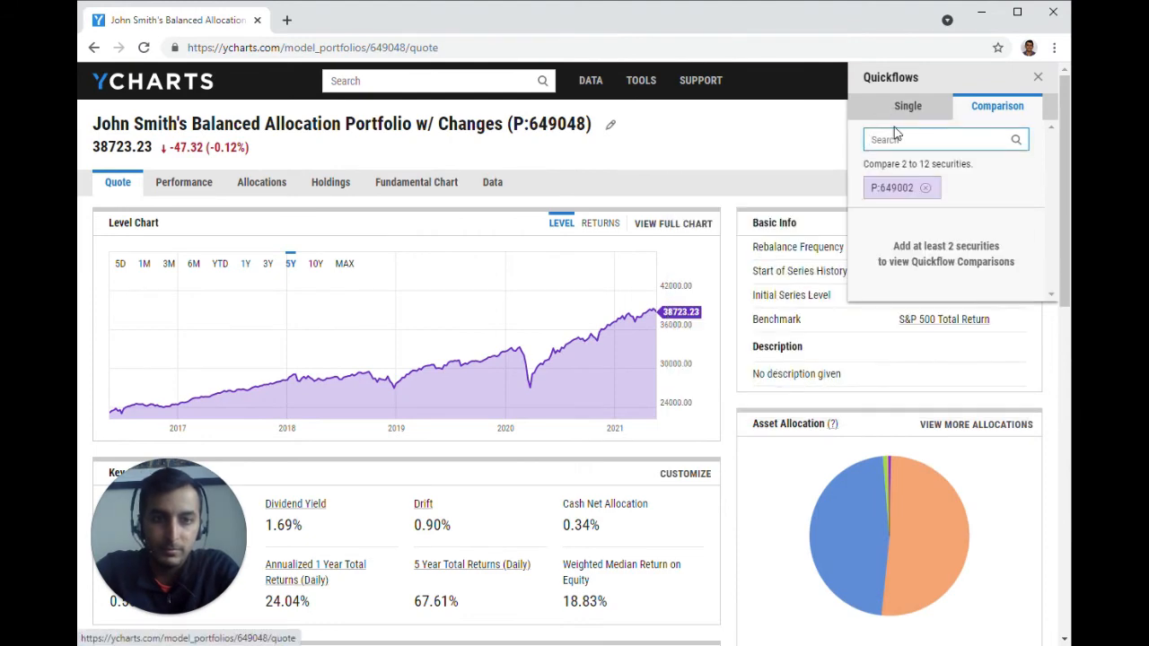
pyautogui.write('john smkth')
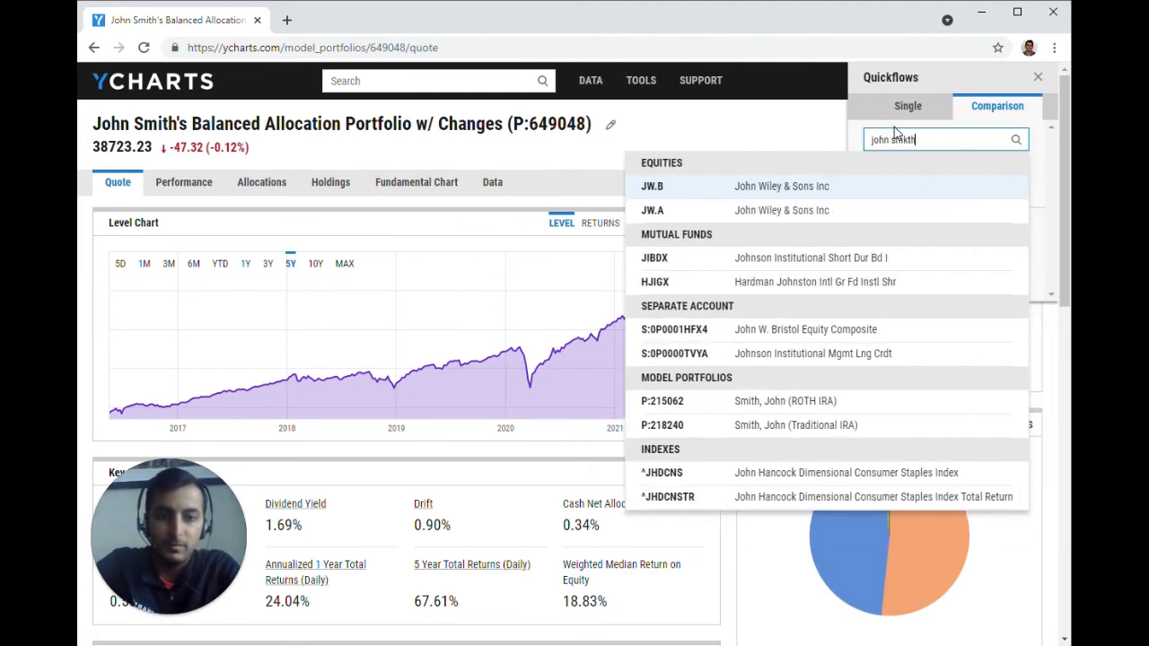
pyautogui.press('BackSpace')
pyautogui.press('BackSpace')
pyautogui.press('BackSpace')
pyautogui.write('ith')
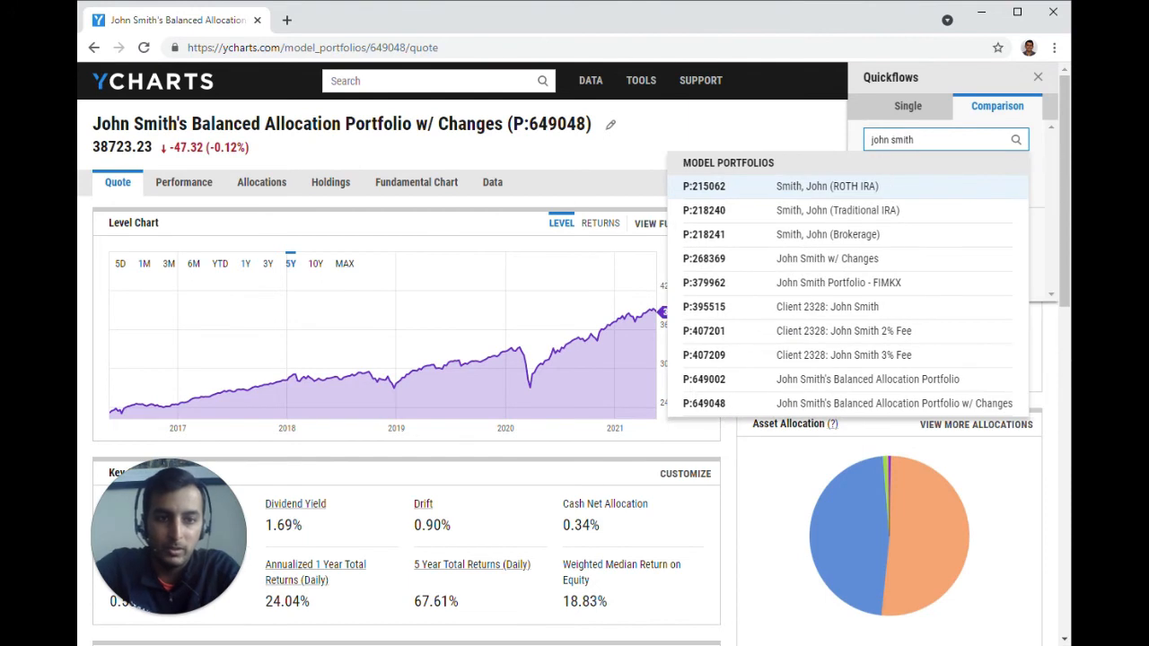
pyautogui.click(846, 403)
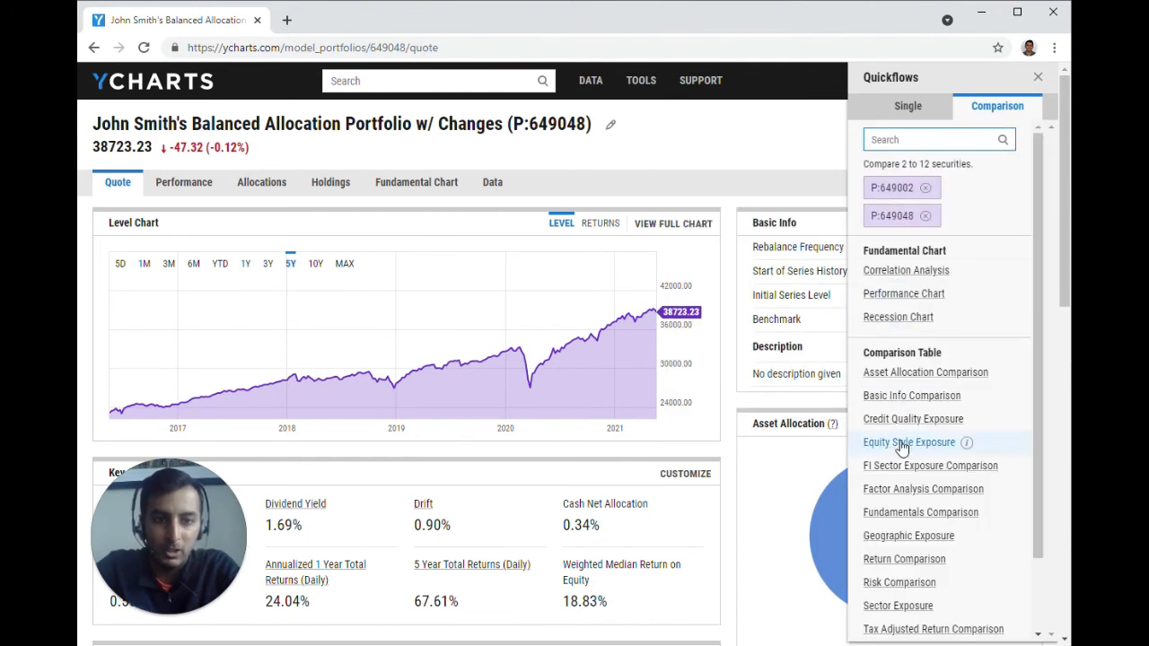
# Generate a comparison table of both portfolios with expense ratio, dividend yield, net allocations and fees, and collapse its Metrics section
pyautogui.scroll(-1, 902, 447)
pyautogui.click(891, 364)
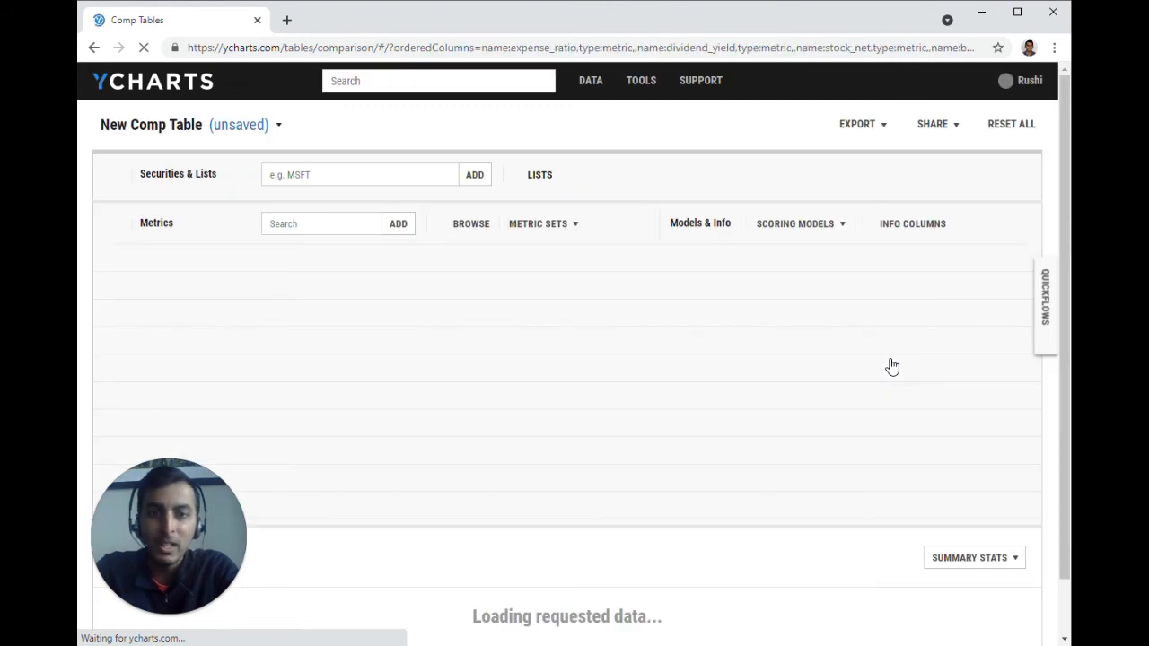
pyautogui.click(116, 259)
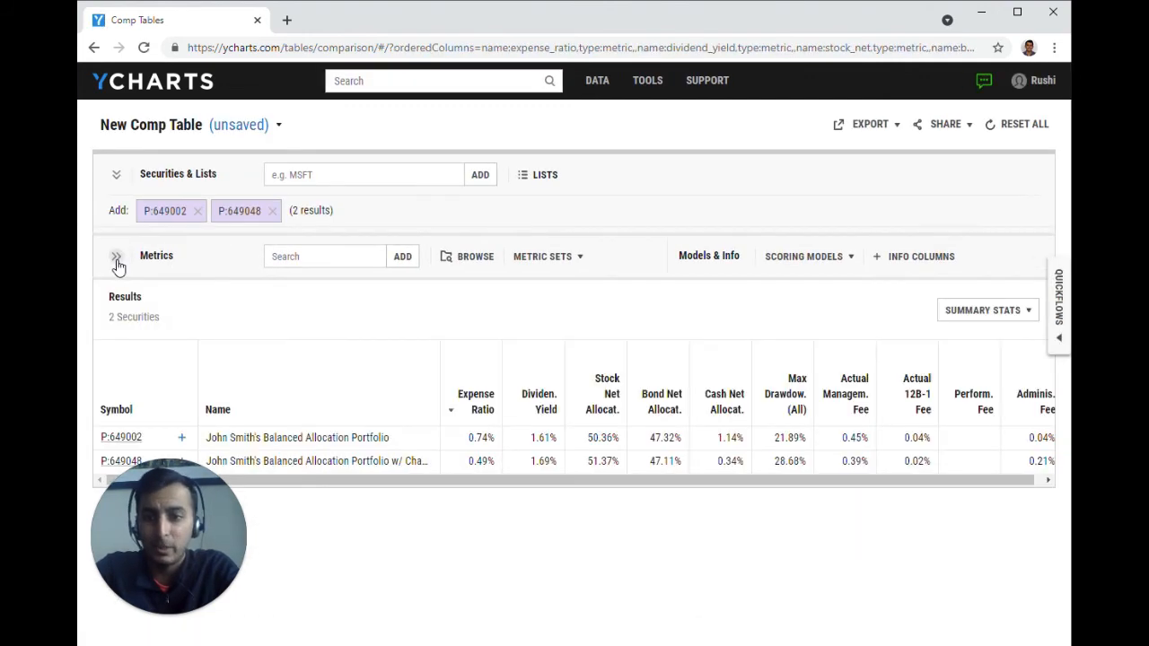